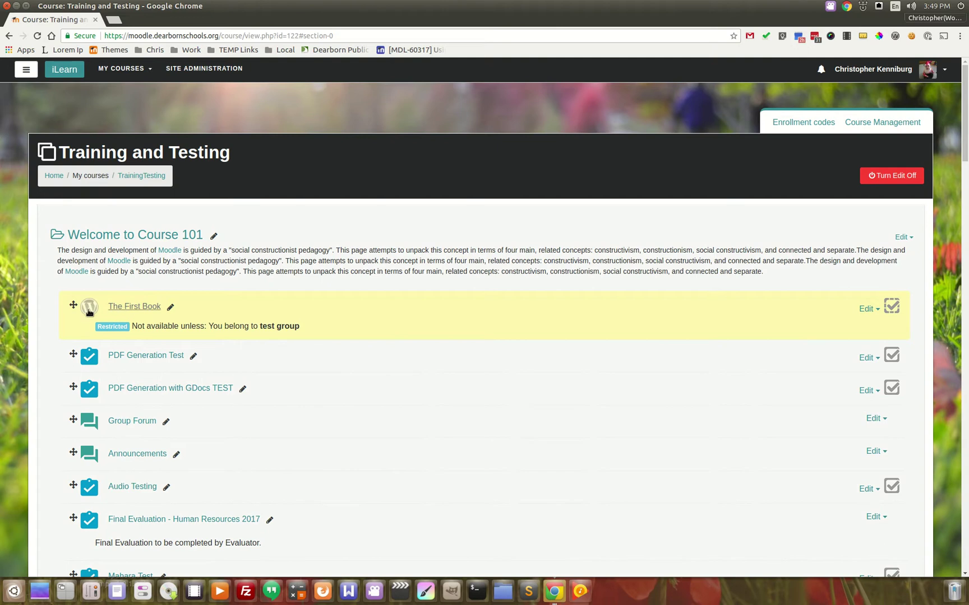
Turn editing off on the course page and launch The First Book activity in a new tab.
left_click(879, 174)
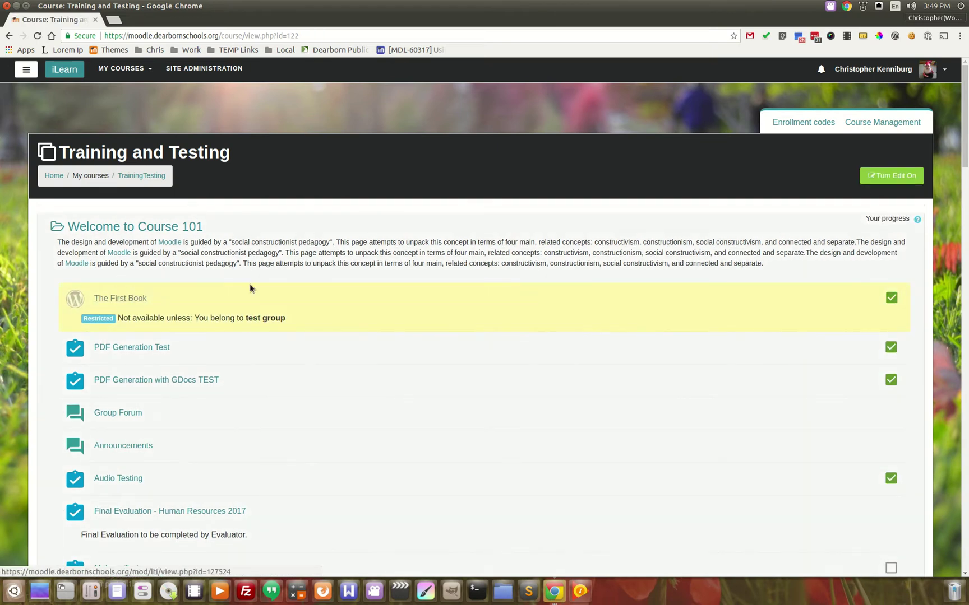
left_click(135, 300)
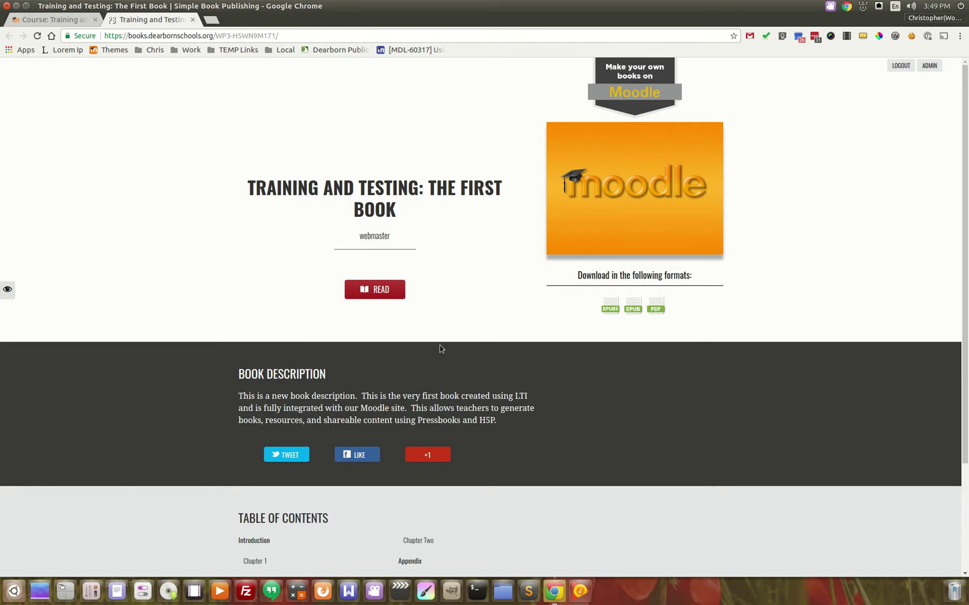
scroll(470, 361, "down", 5)
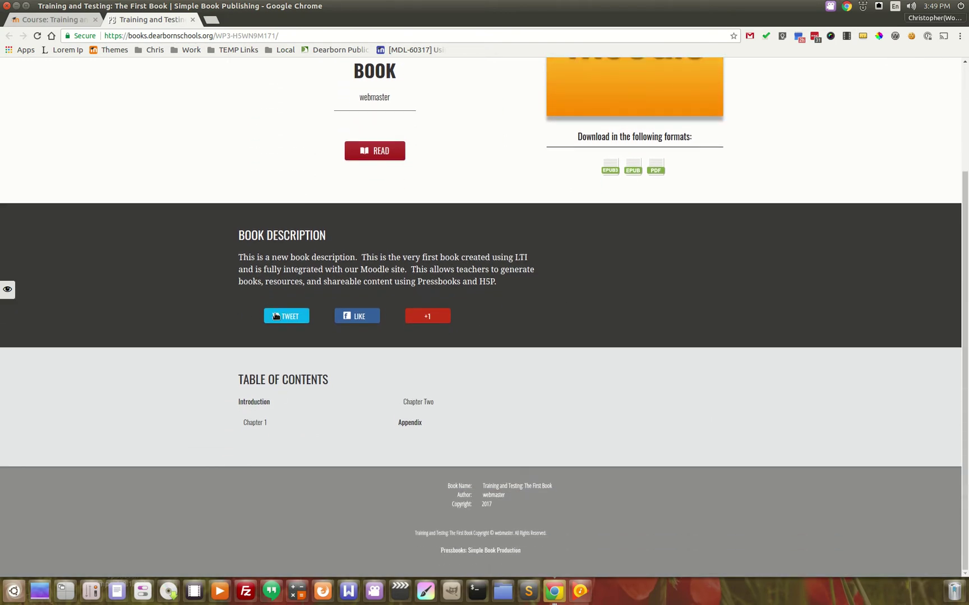
scroll(561, 407, "up", 1)
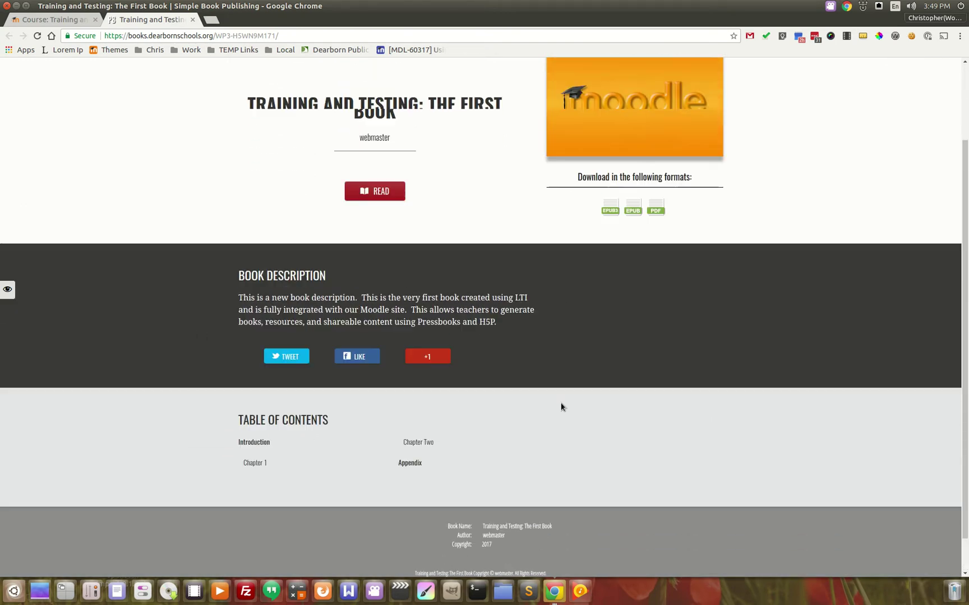
scroll(561, 407, "up", 3)
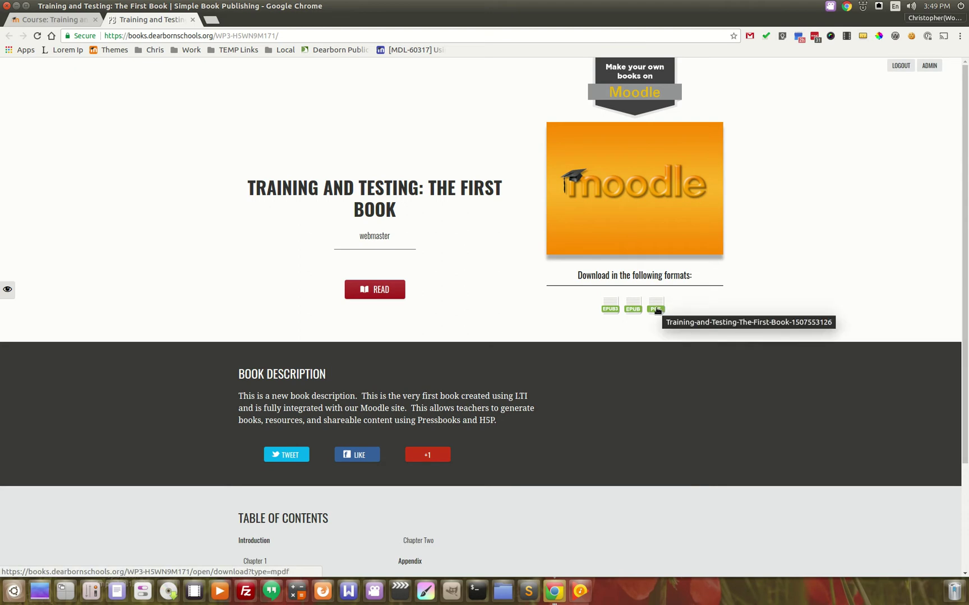
Start reading at the Introduction and match the Raspberries and Strawberry pairs in the memory game.
left_click(371, 291)
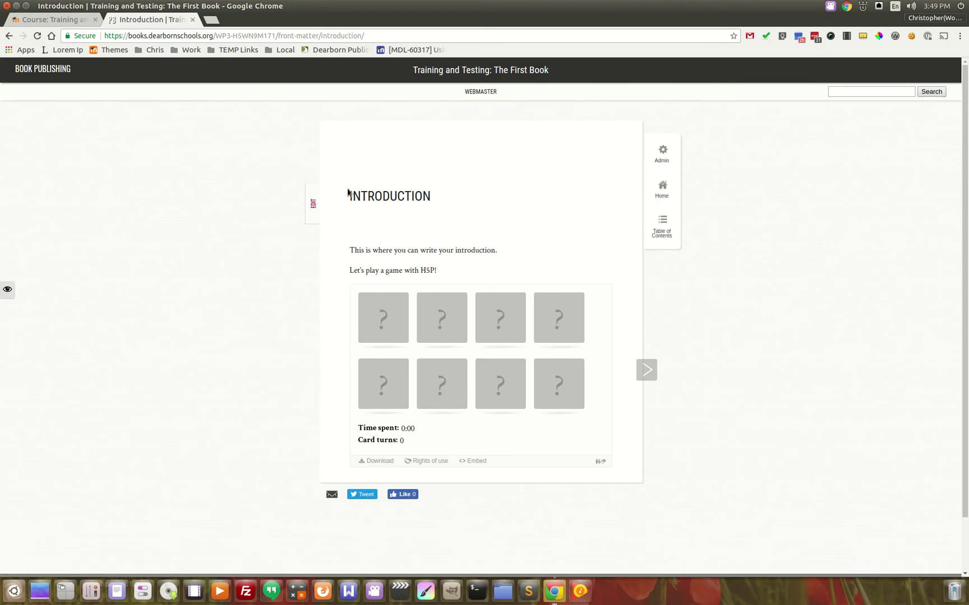
left_click(381, 320)
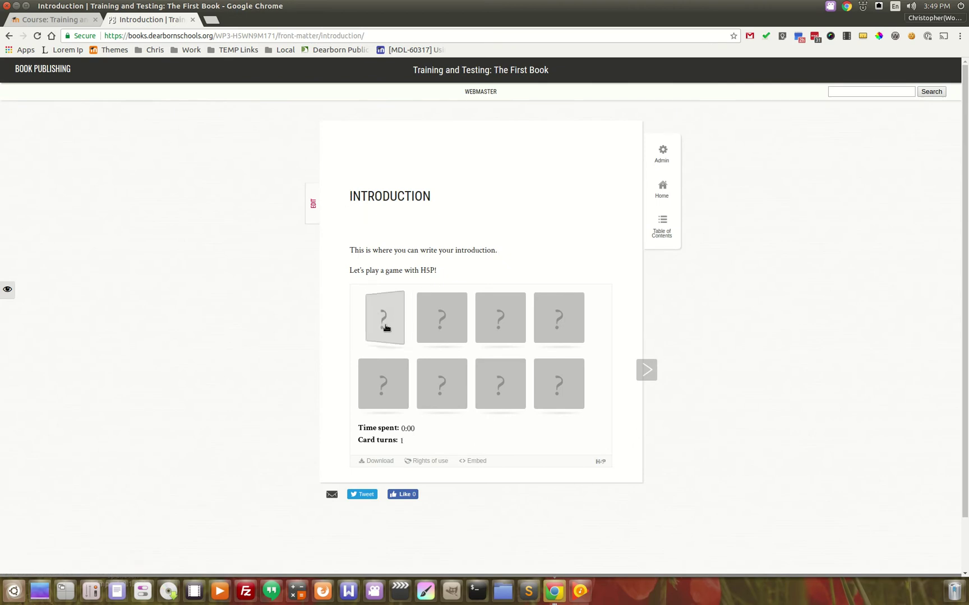
left_click(549, 391)
left_click(553, 317)
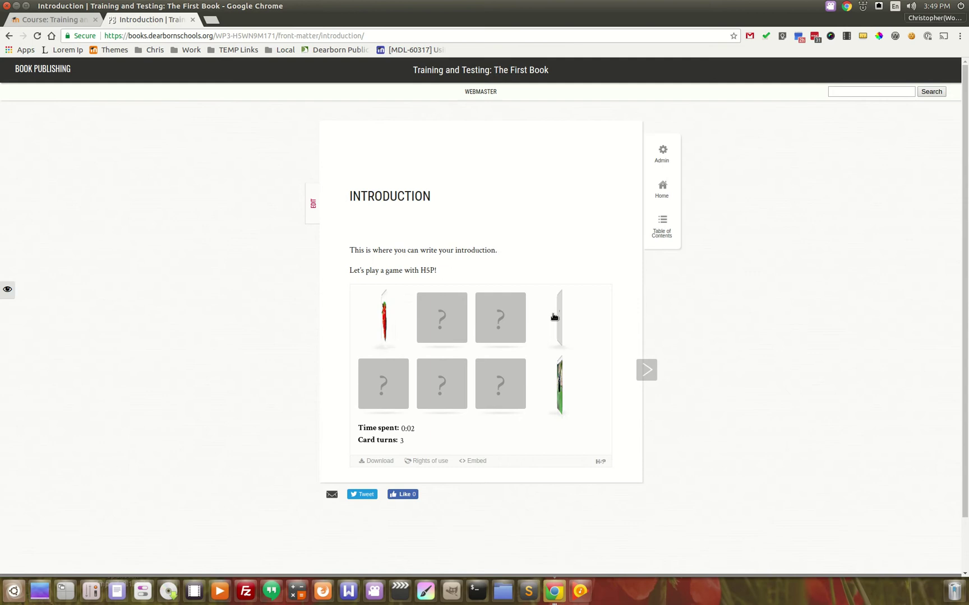
left_click(448, 318)
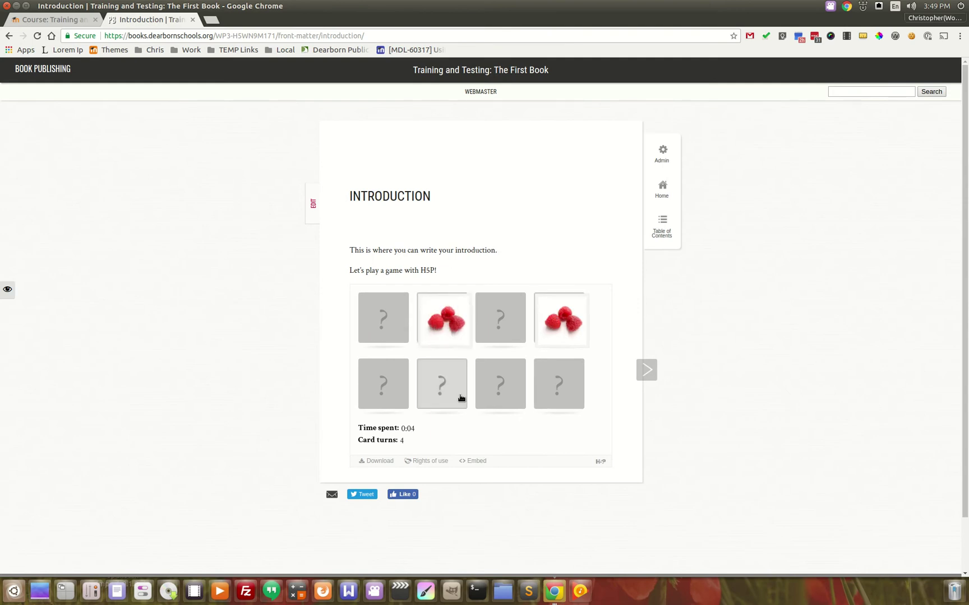
left_click(563, 333)
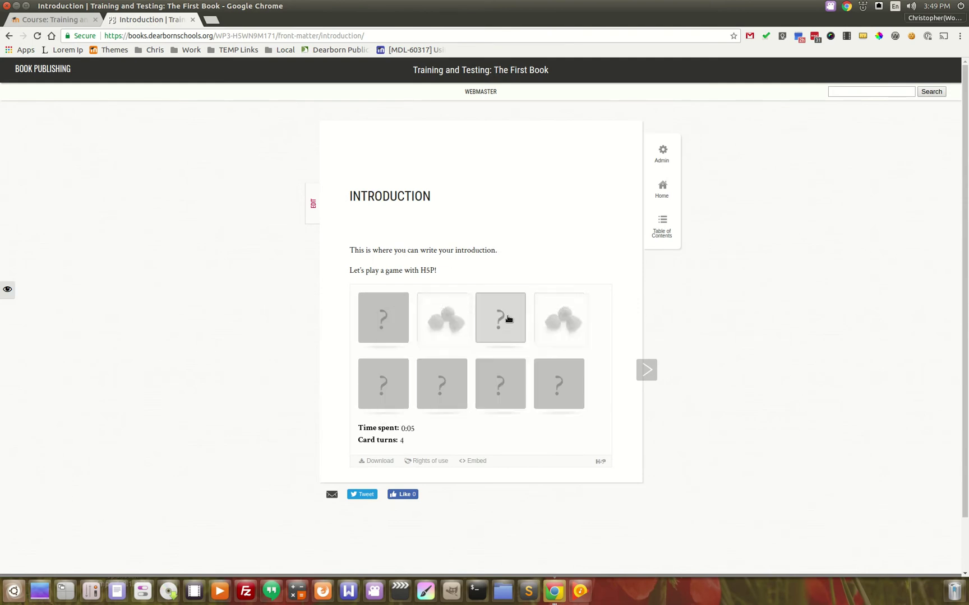
left_click(505, 321)
left_click(383, 317)
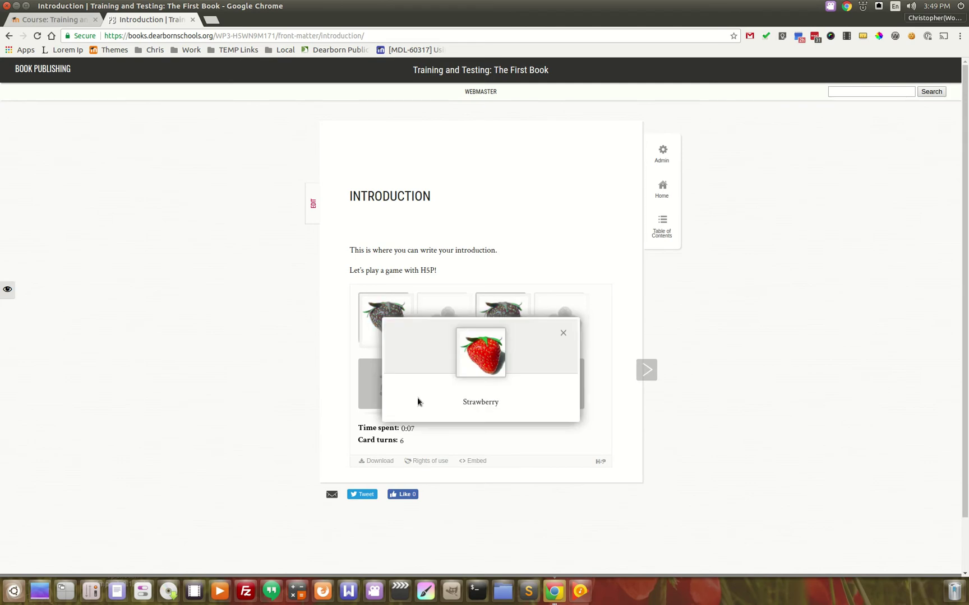
left_click(487, 343)
Match the Cloudberry and Blackberry pairs to finish the game, then continue to Chapter 1.
left_click(396, 385)
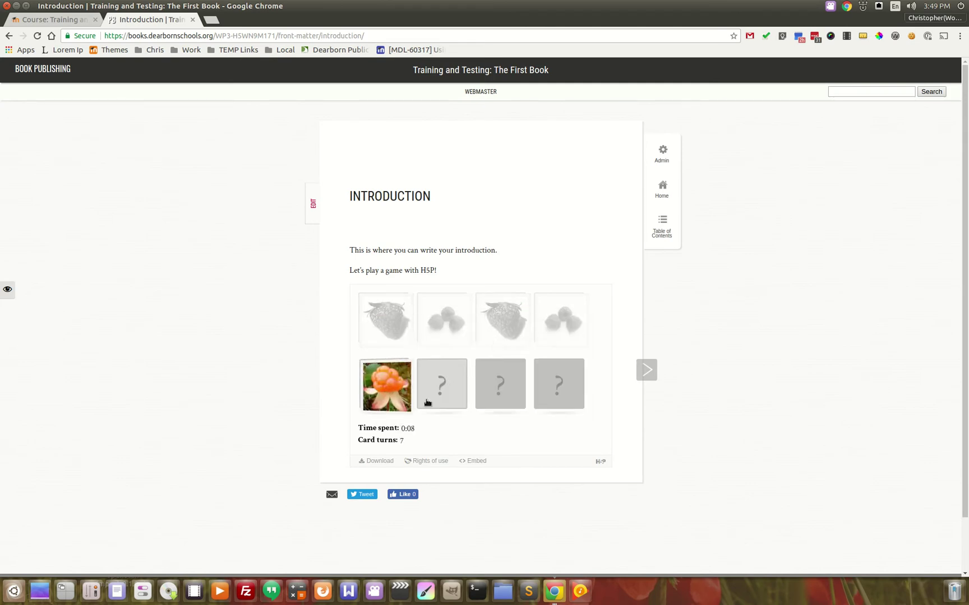
left_click(492, 392)
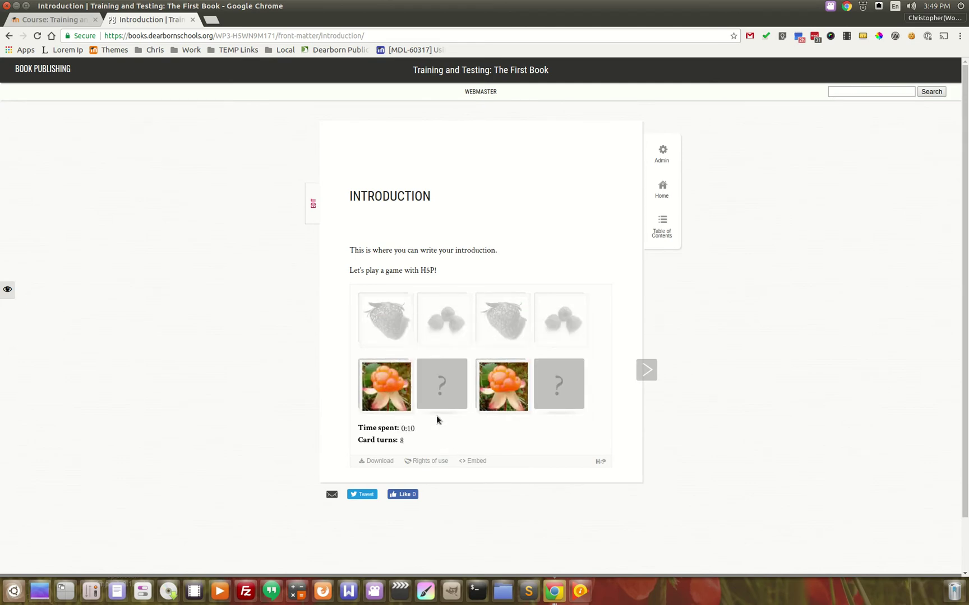
left_click(562, 333)
left_click(443, 390)
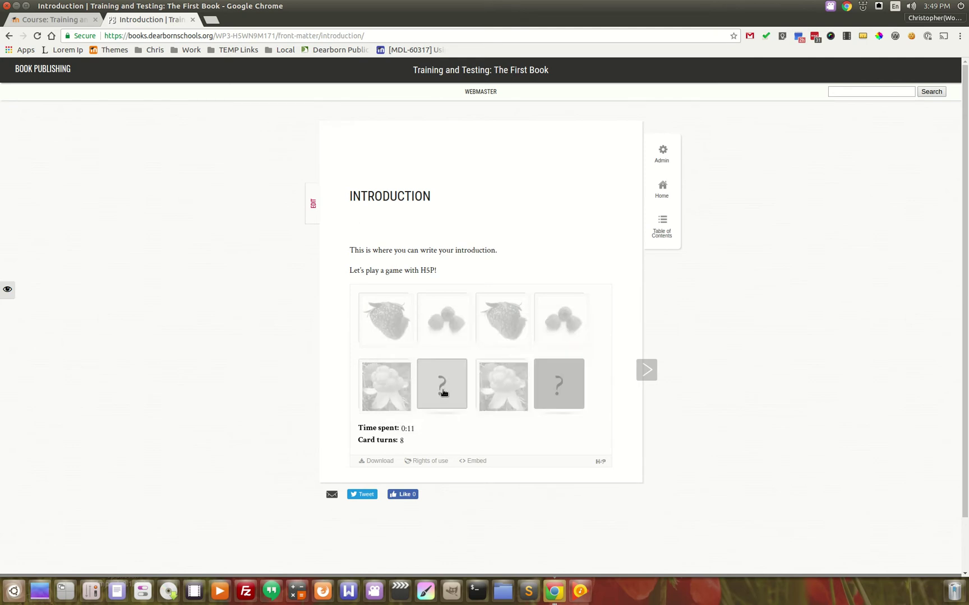
left_click(558, 386)
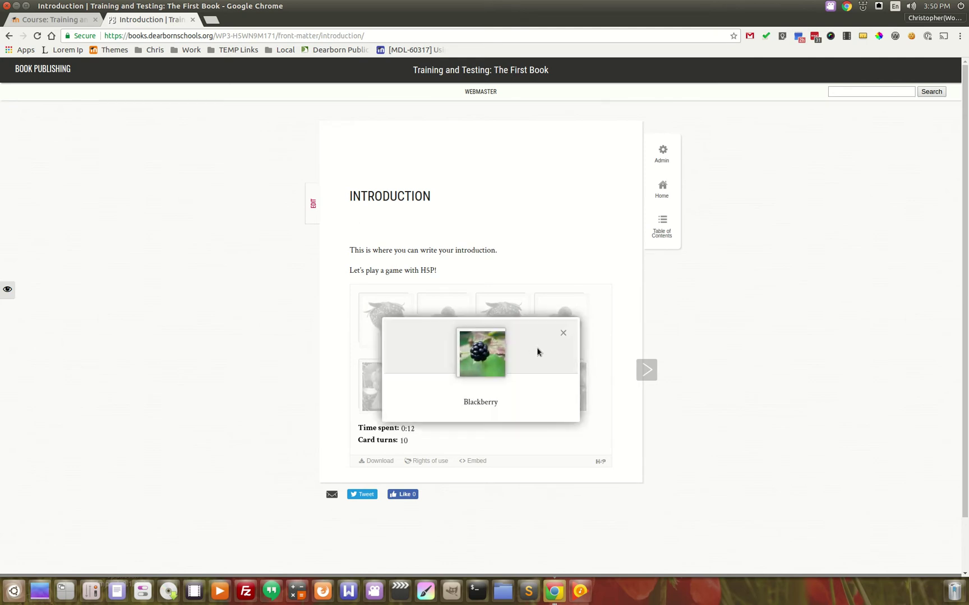
left_click(563, 333)
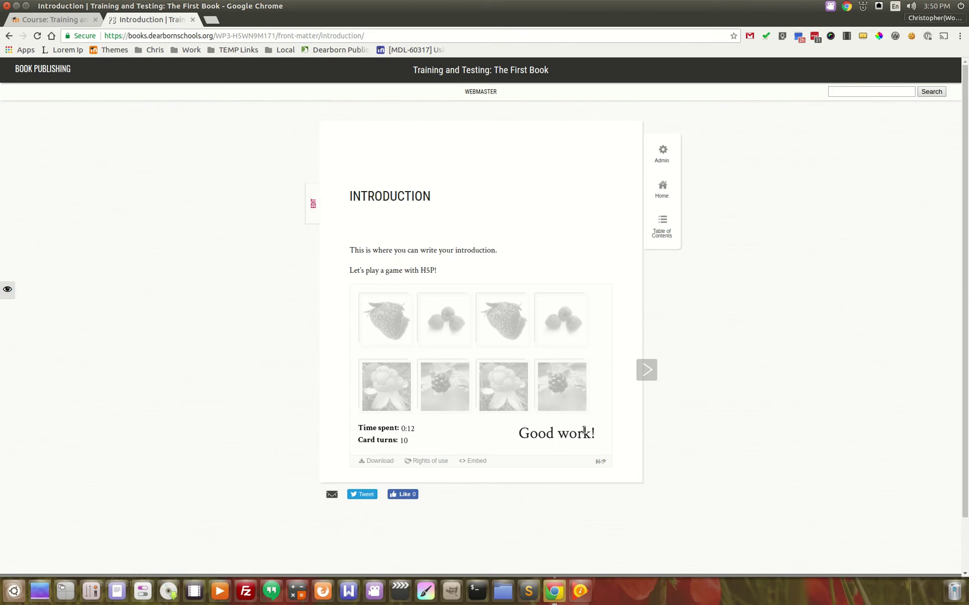
left_click(645, 373)
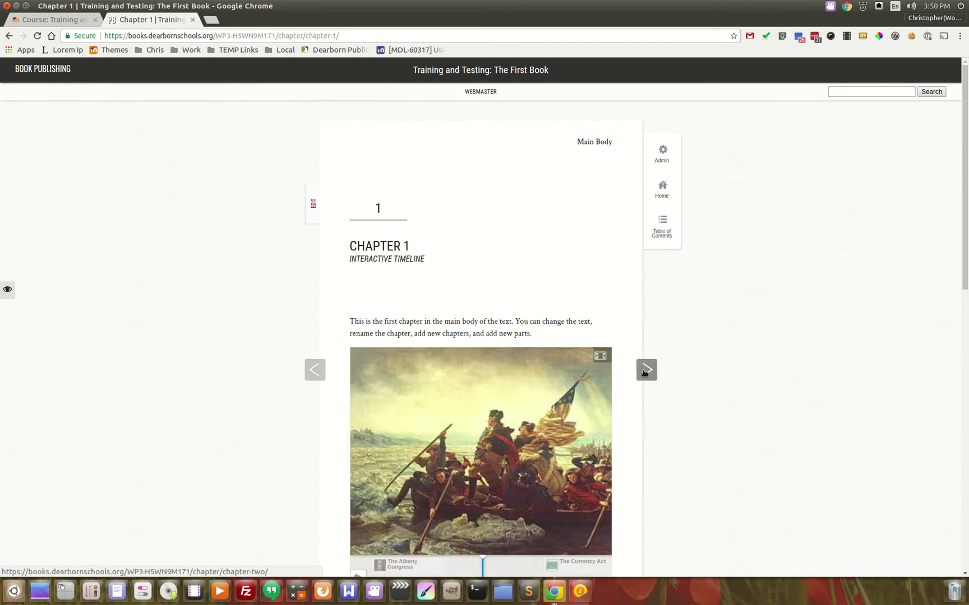
Explore the timeline's French and Indian War, Albany Congress and Proclamation of 1763 events, briefly in full screen.
scroll(645, 426, "down", 2)
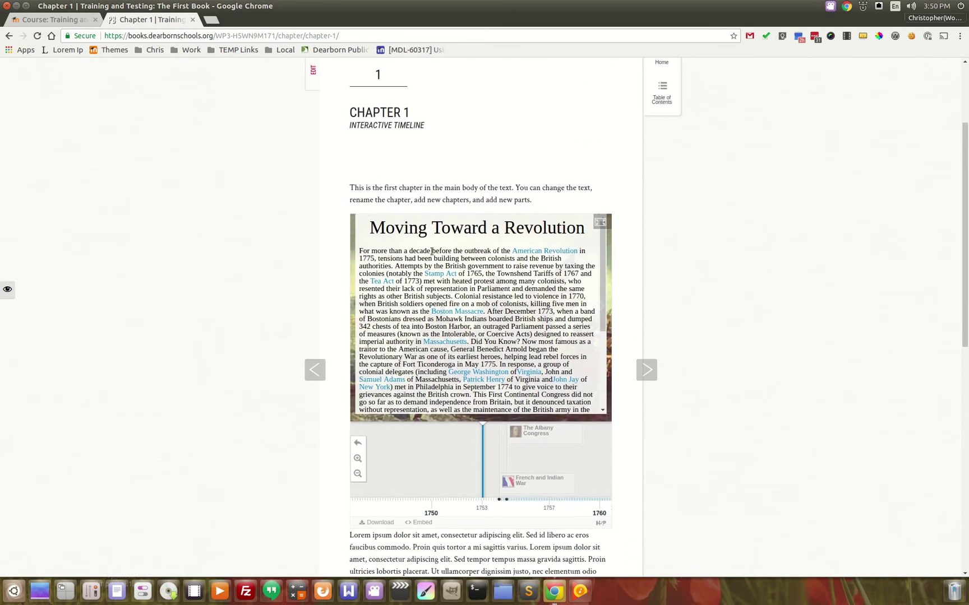
scroll(532, 440, "down", 1)
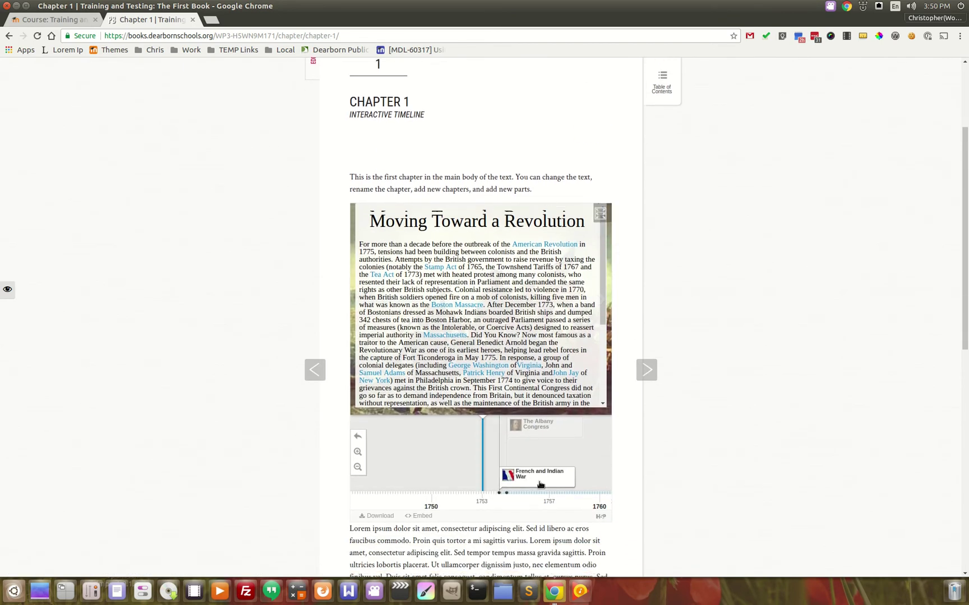
left_click(533, 429)
left_click(546, 386)
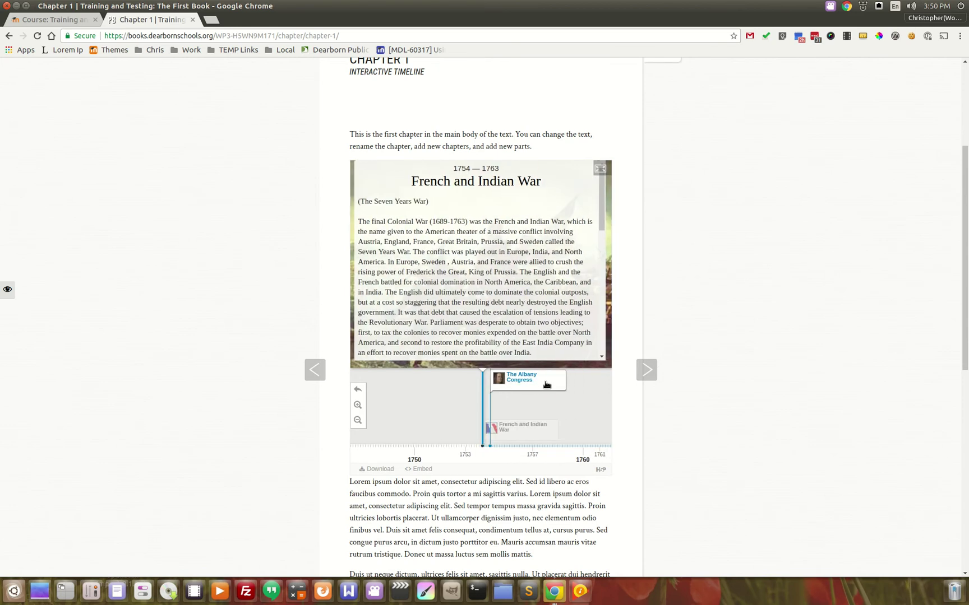
left_click(600, 169)
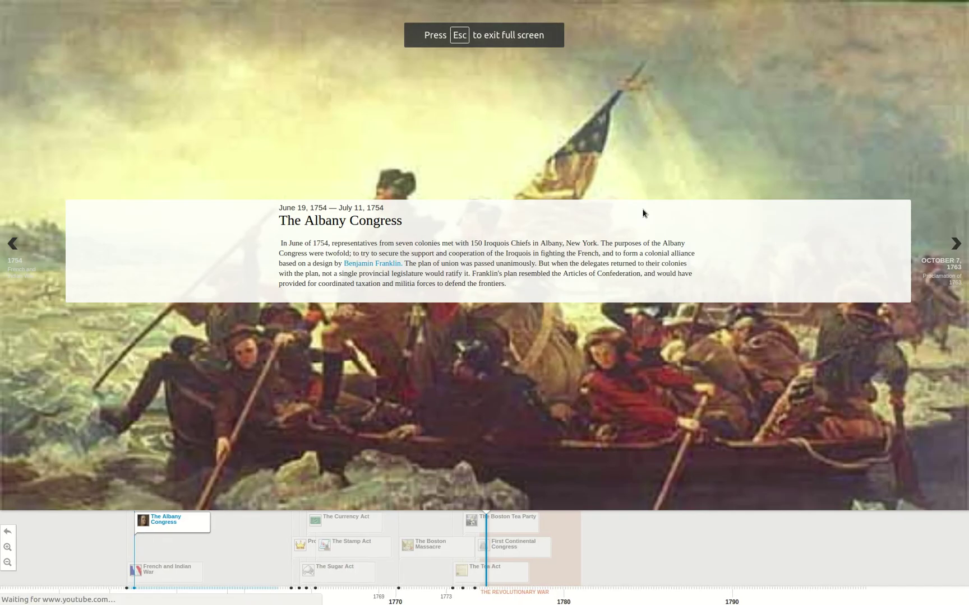
left_click(938, 228)
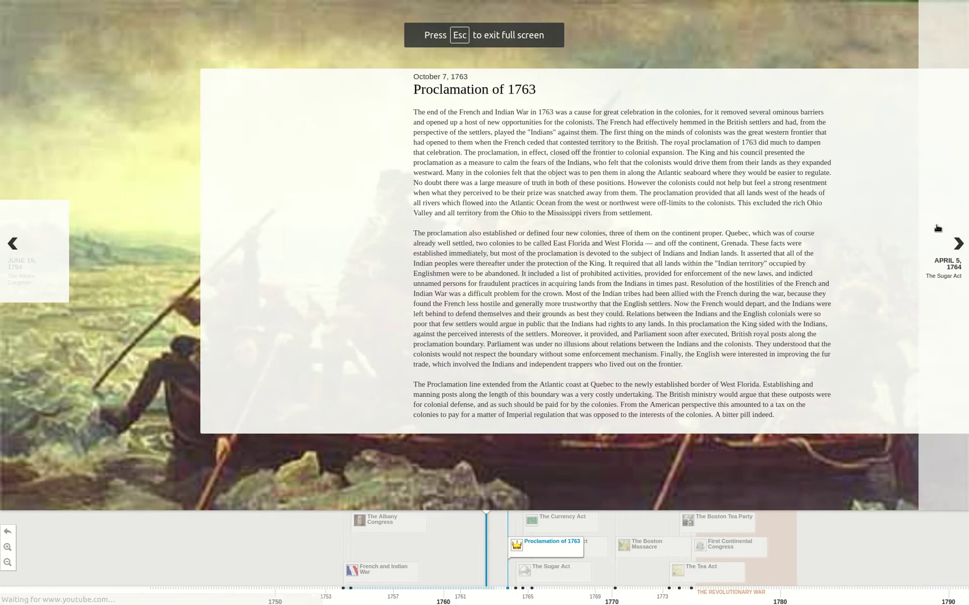
key("Escape")
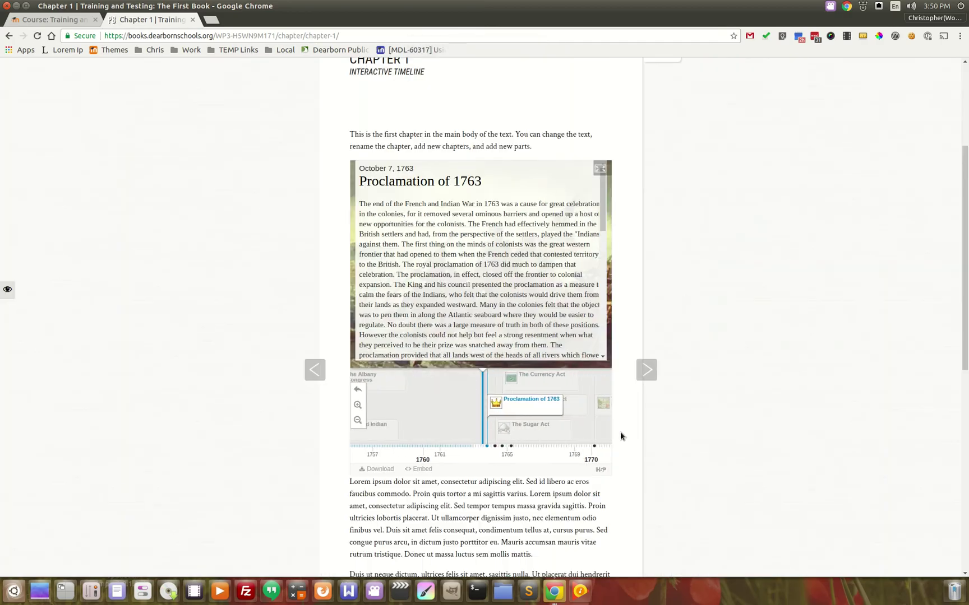
scroll(625, 470, "down", 5)
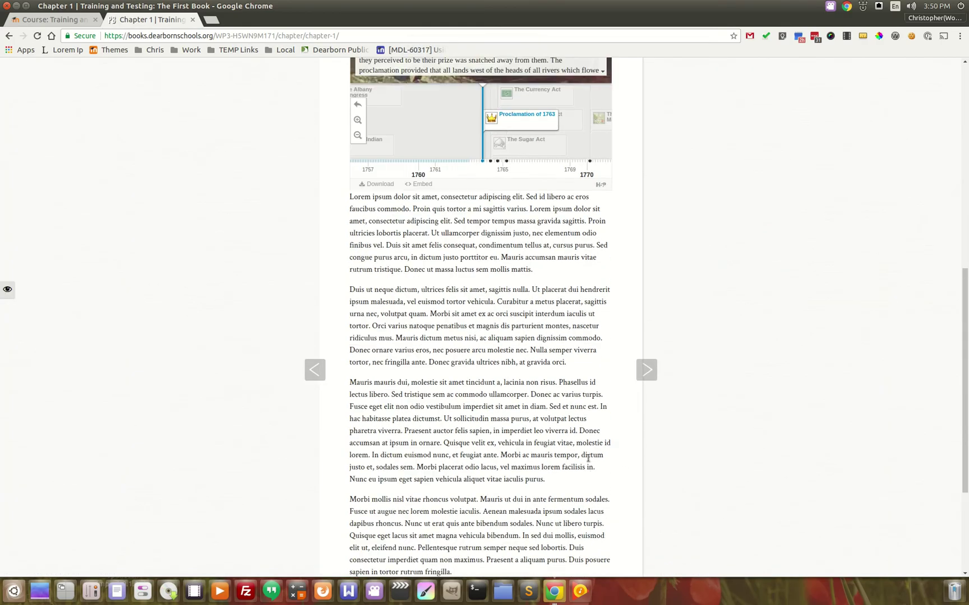
scroll(592, 460, "up", 10)
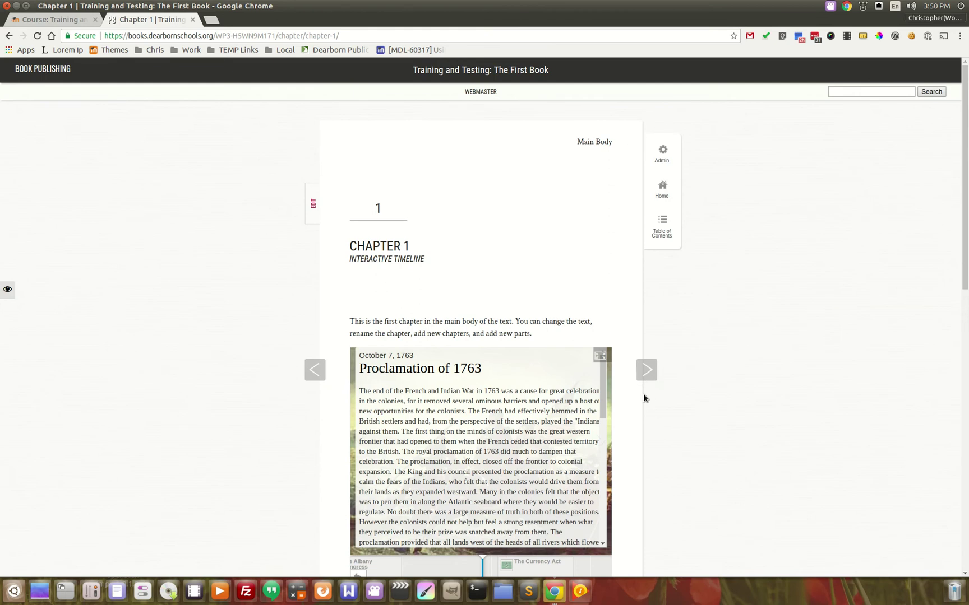
Page on to Chapter Two and the Appendix, then reach the book's Export page in the admin dashboard.
left_click(647, 369)
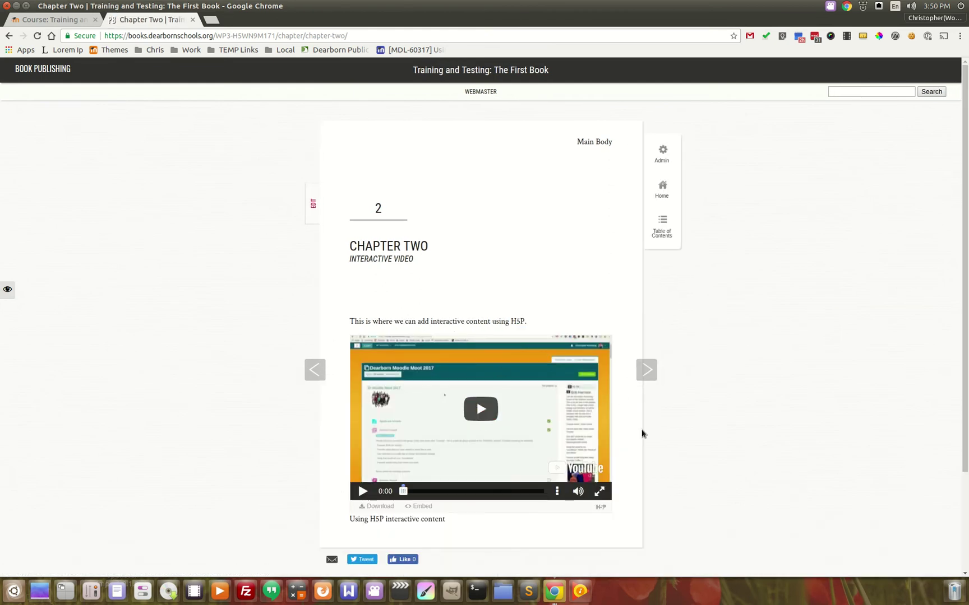
left_click(653, 369)
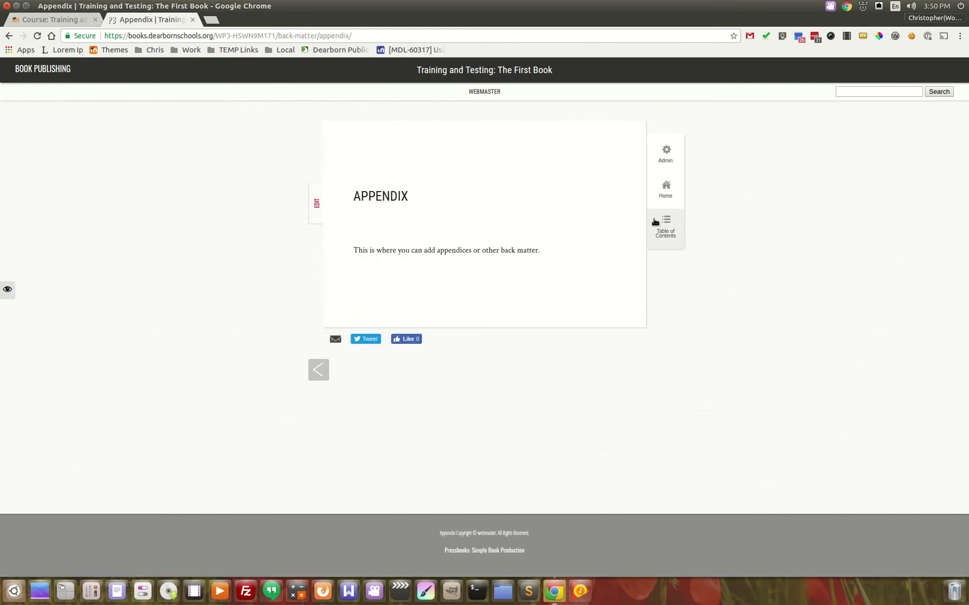
left_click(666, 225)
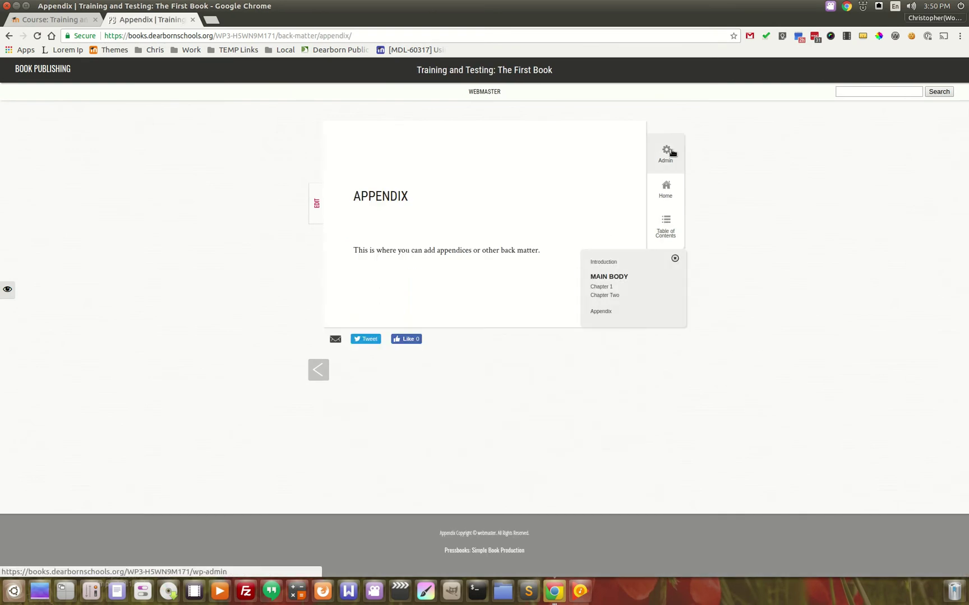
left_click(667, 151)
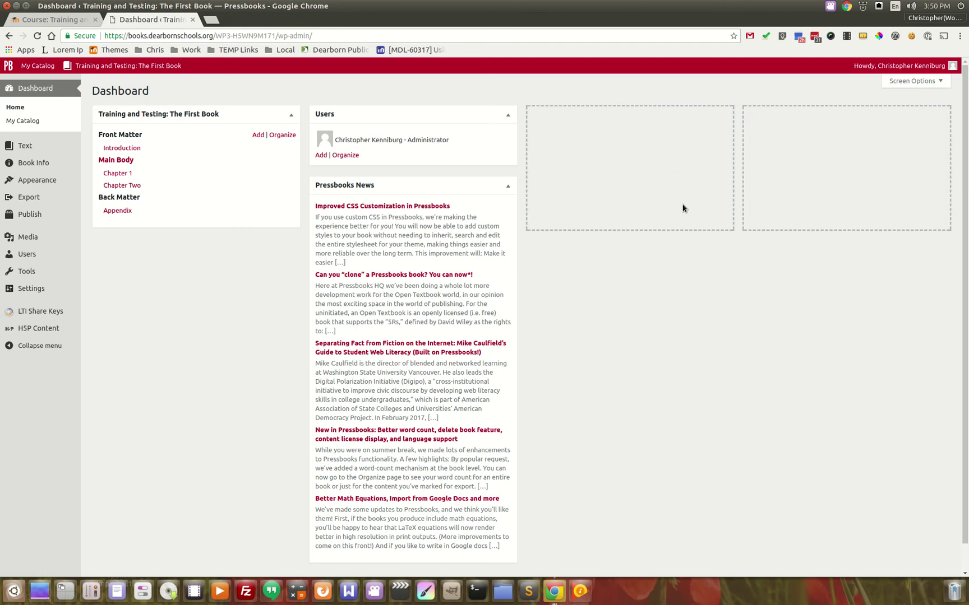
left_click(33, 203)
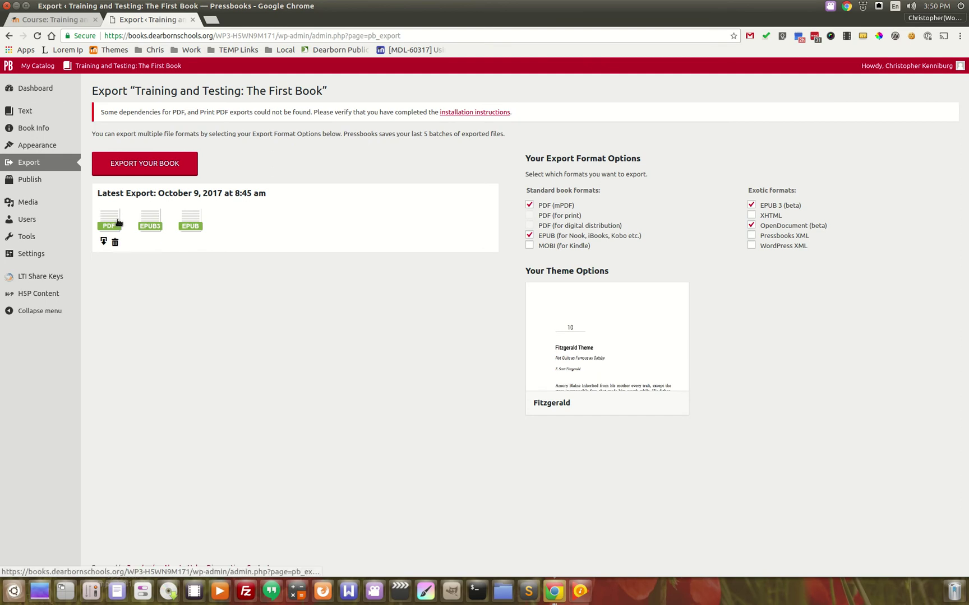
Return to the public cover page of 'Training and Testing: The First Book' via its admin-bar title.
mouse_move(189, 228)
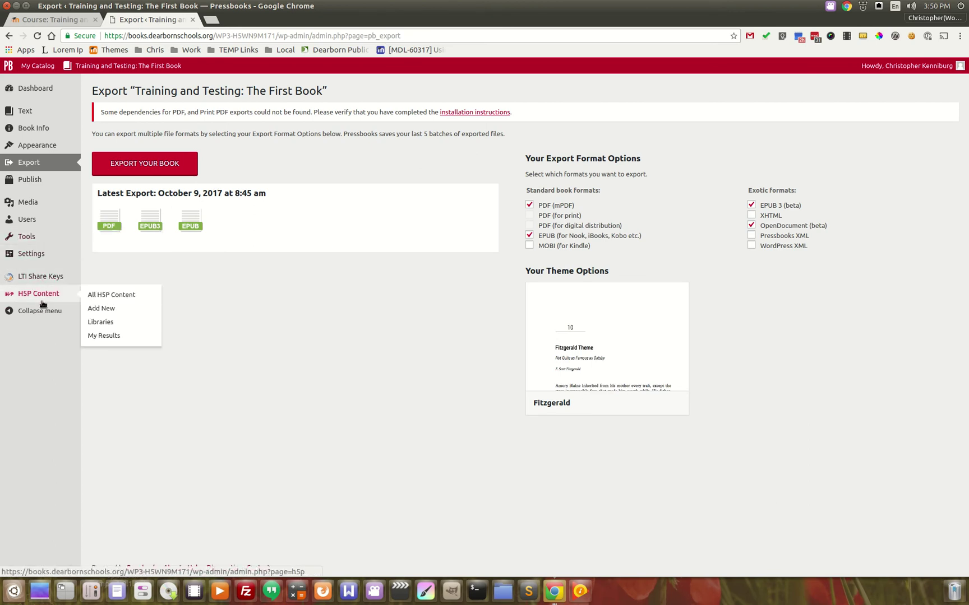
mouse_move(38, 245)
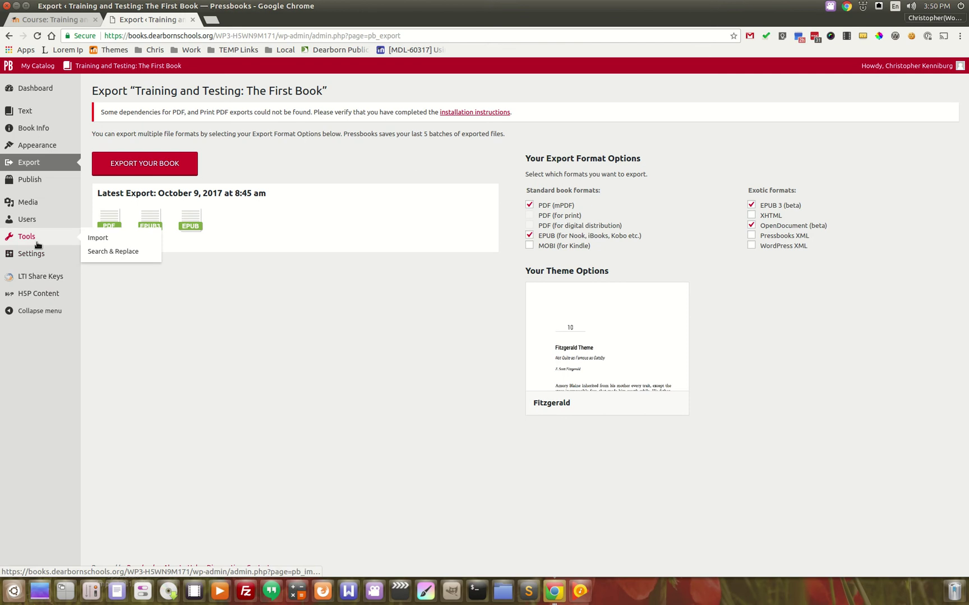
left_click(156, 66)
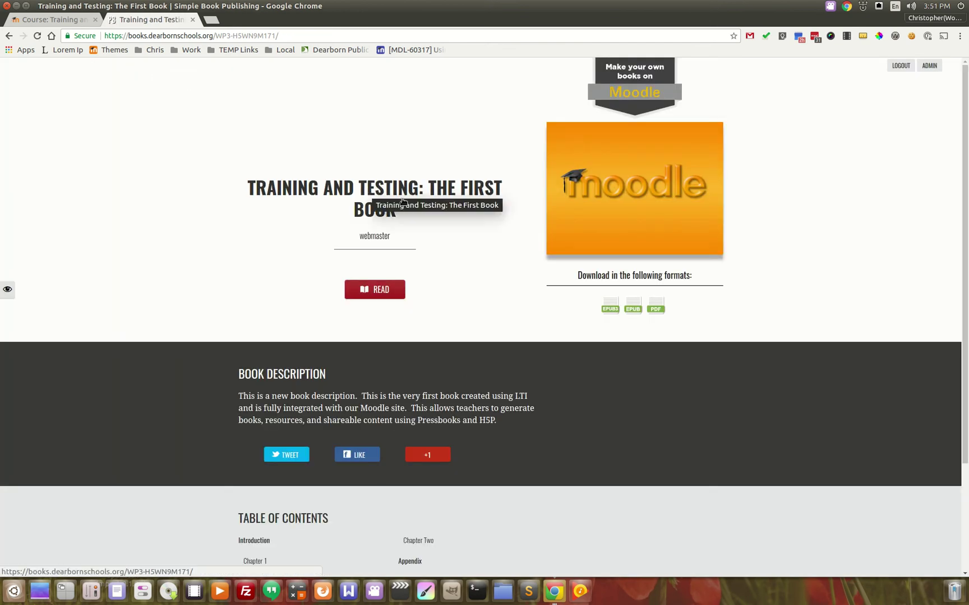
Switch back to the Training and Testing course in Moodle and turn editing on.
left_click(55, 20)
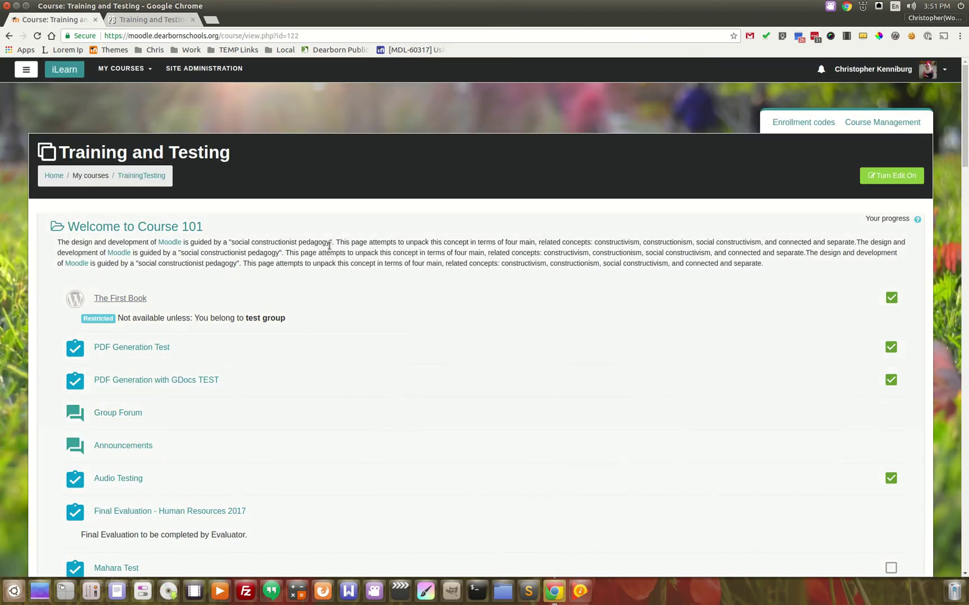
scroll(423, 206, "down", 1)
scroll(422, 206, "down", 1)
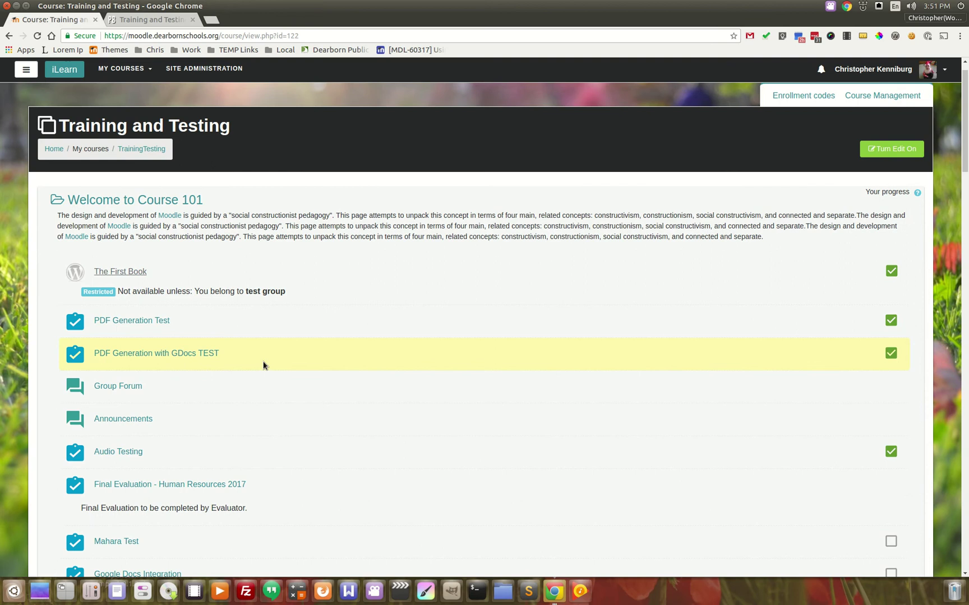
scroll(314, 367, "down", 1)
scroll(341, 364, "down", 5)
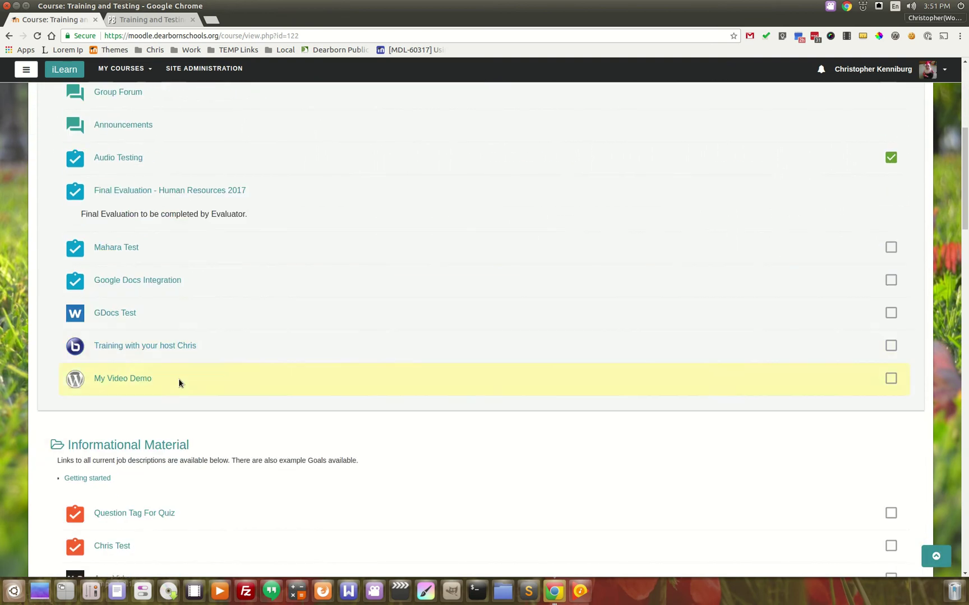
scroll(841, 381, "up", 6)
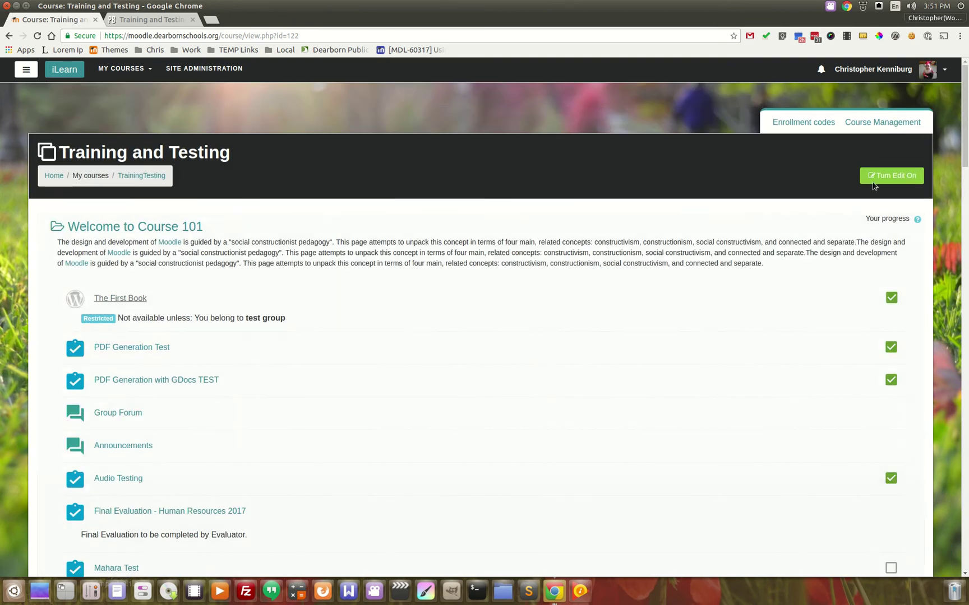
left_click(876, 174)
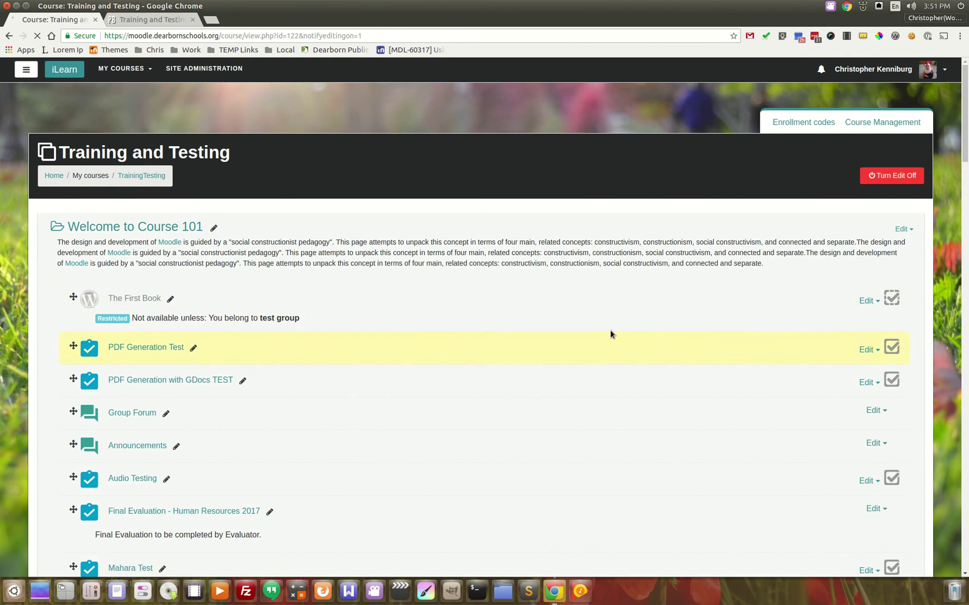
scroll(737, 340, "down", 7)
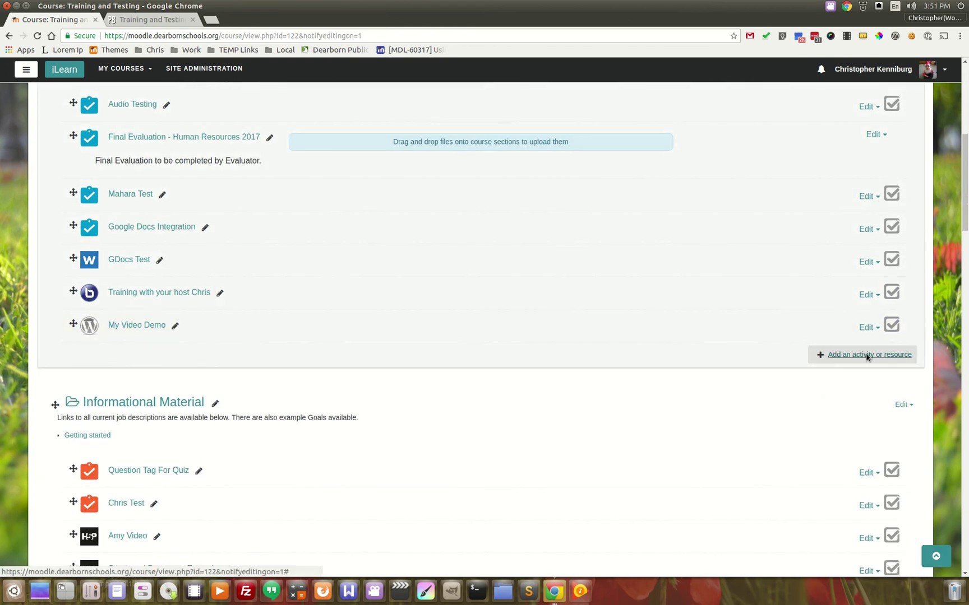
Pick Book Publishing Tool in the activity chooser and bring up its External tool form in Welcome to Course 101.
left_click(865, 355)
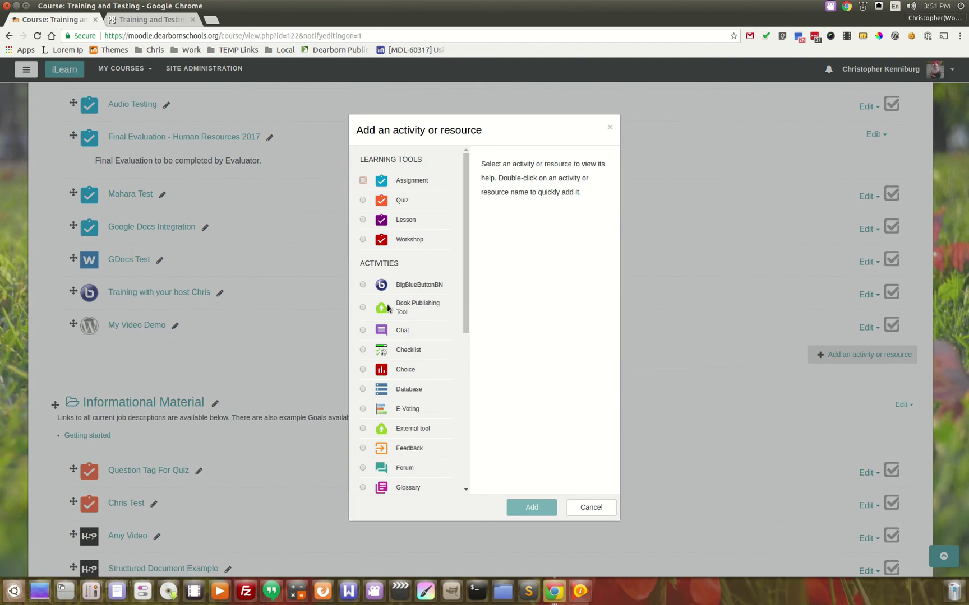
scroll(400, 309, "down", 1)
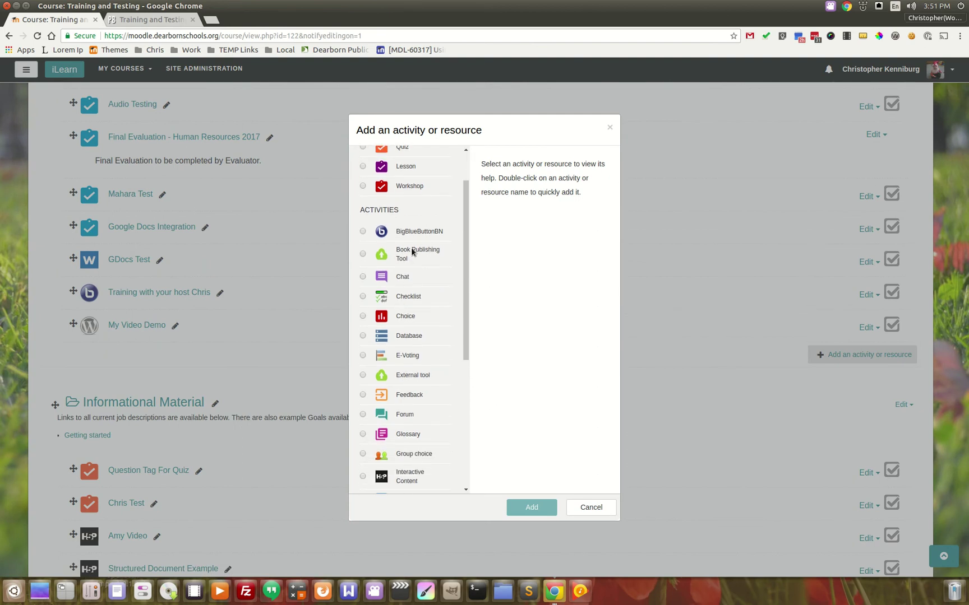
left_click(411, 251)
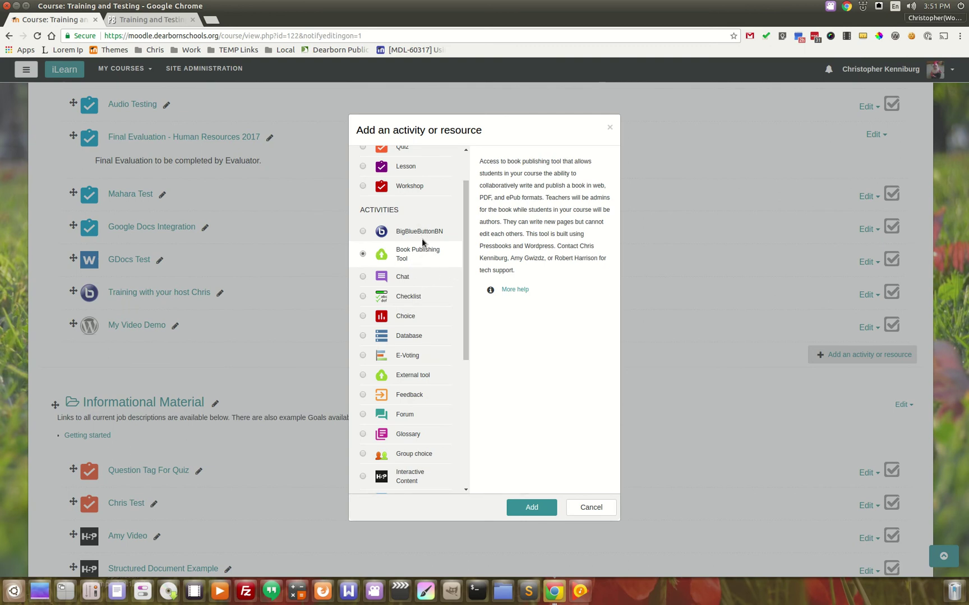
scroll(423, 324, "up", 1)
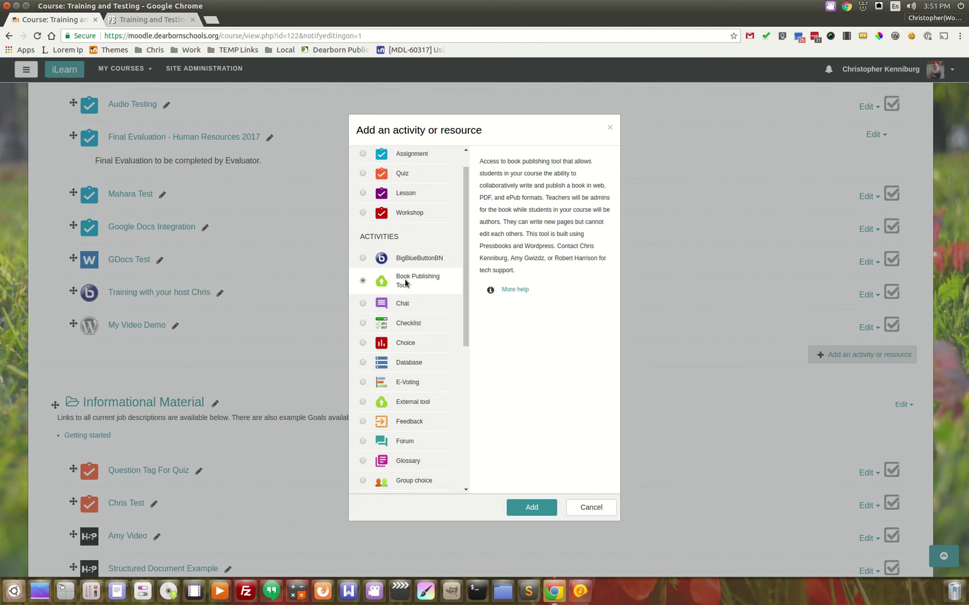
left_click(532, 507)
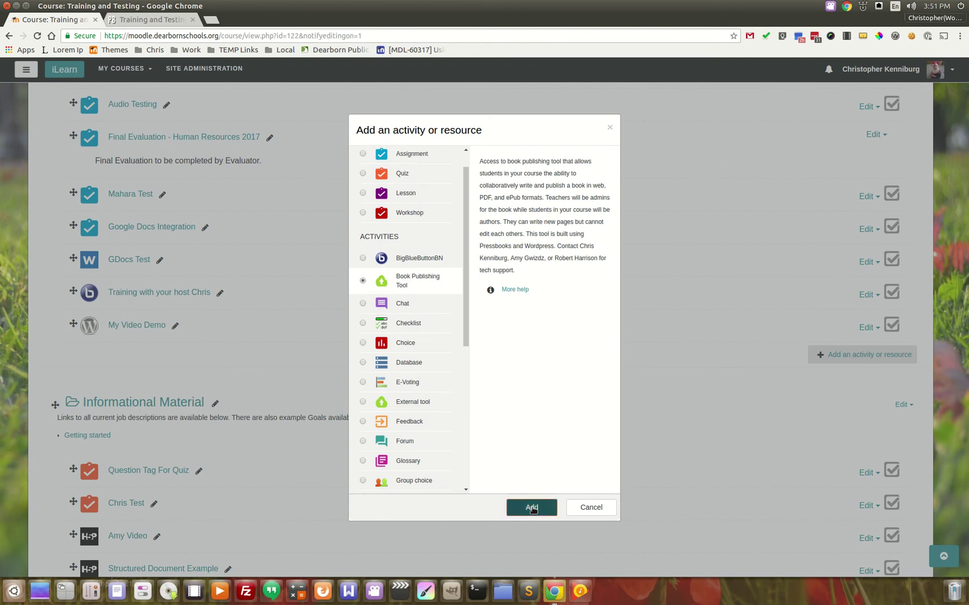
left_click(398, 271)
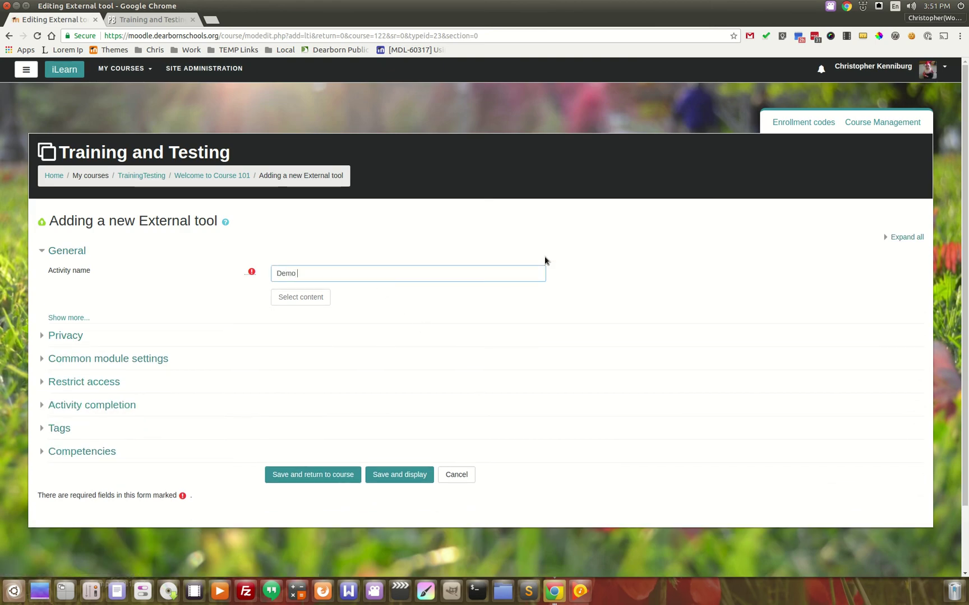
Name the activity 'Demo Book' and save it back to the course.
type("Demo")
left_click(302, 477)
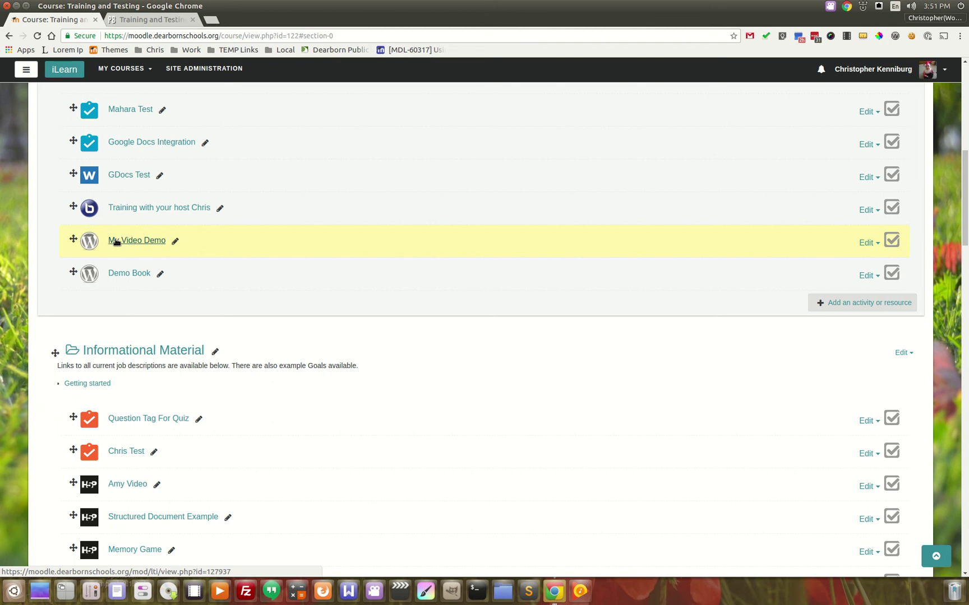
Launch My Video Demo, page through Chapter 1 to the Appendix and back, then edit Chapter 1.
left_click(116, 242)
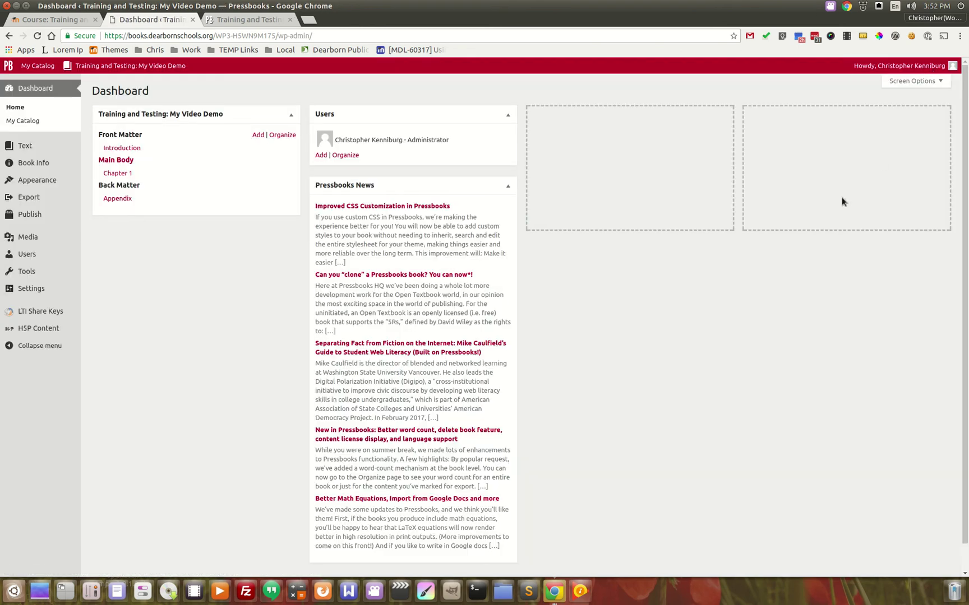
left_click(130, 66)
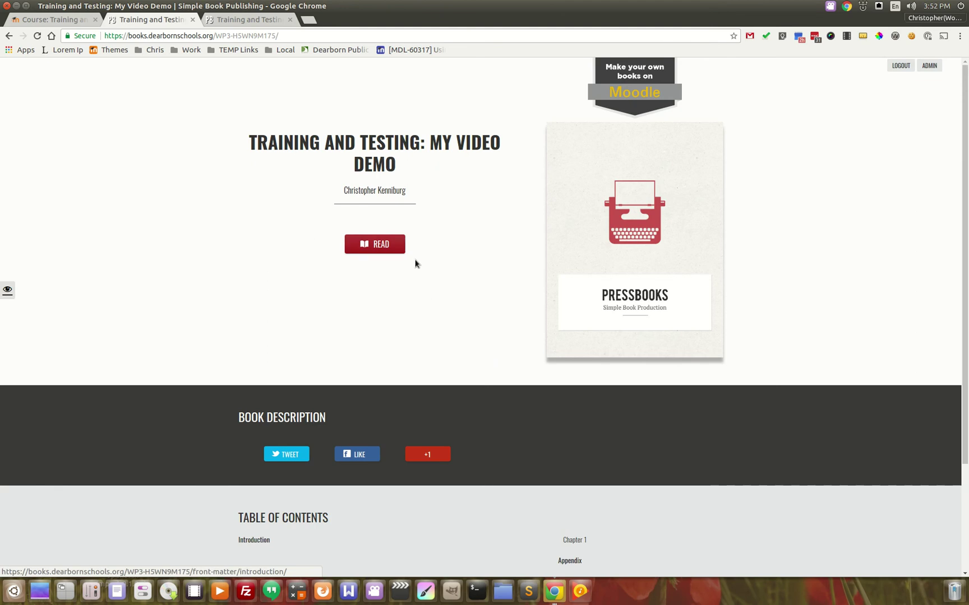
left_click(385, 247)
left_click(649, 370)
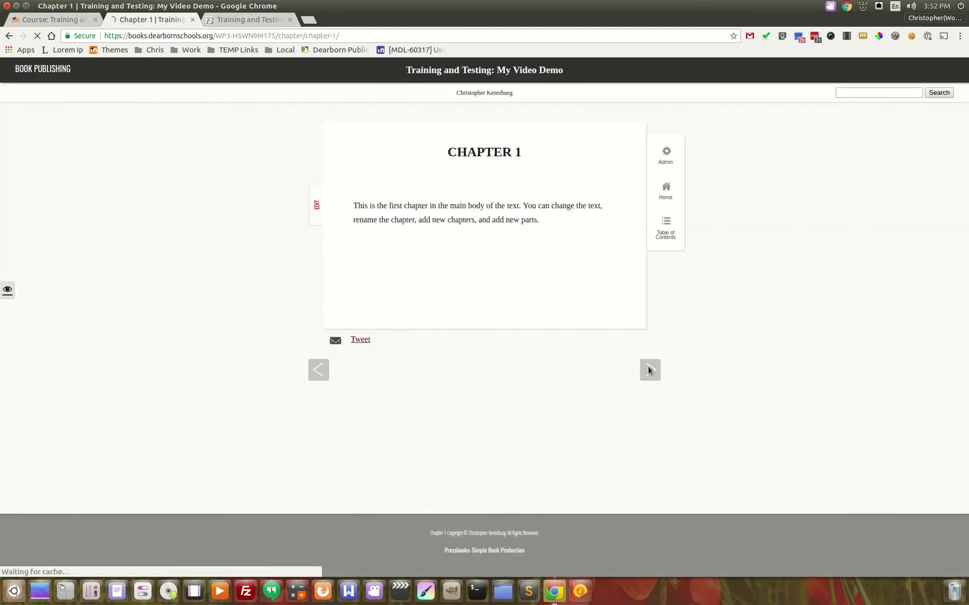
left_click(650, 369)
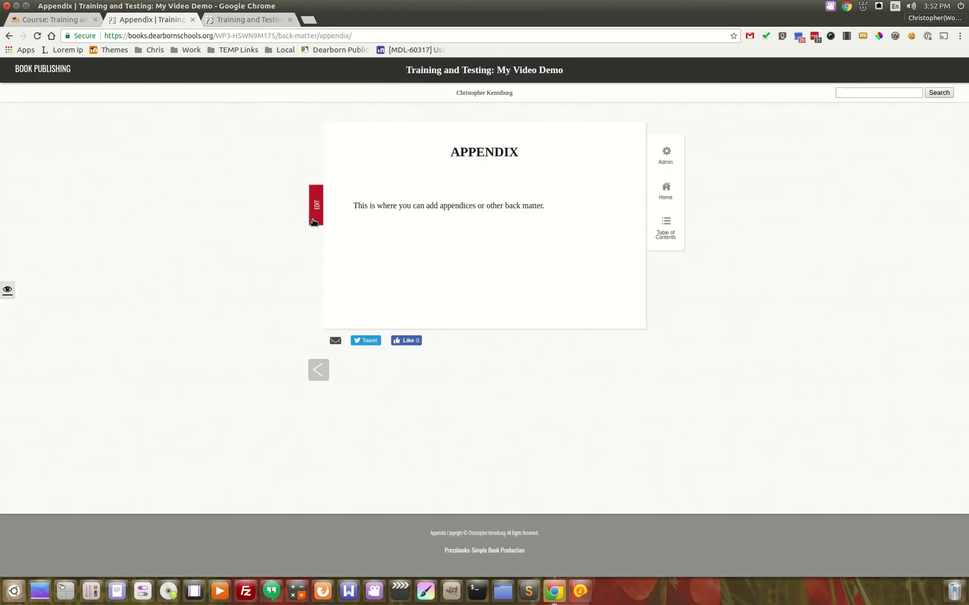
left_click(318, 370)
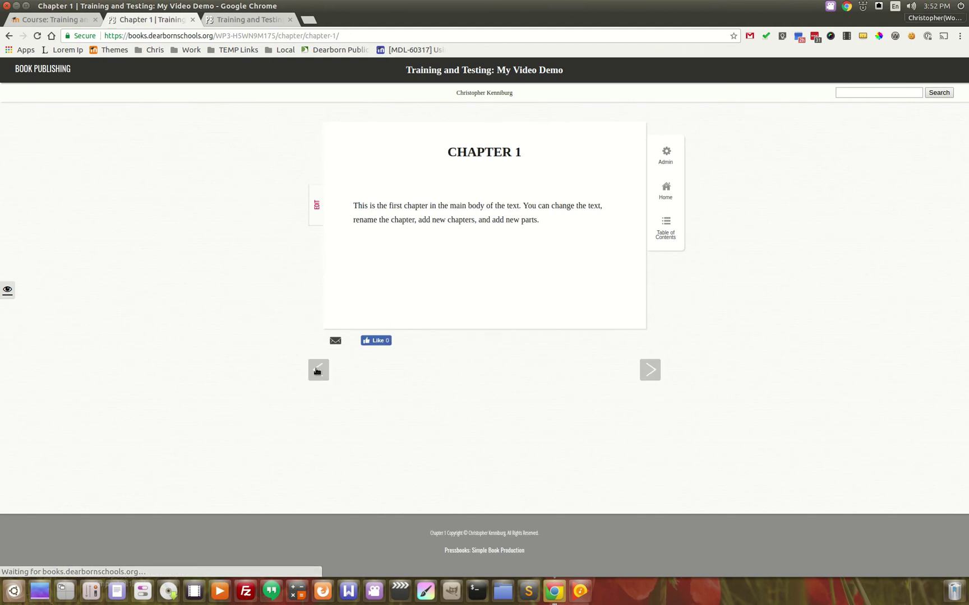
left_click(315, 221)
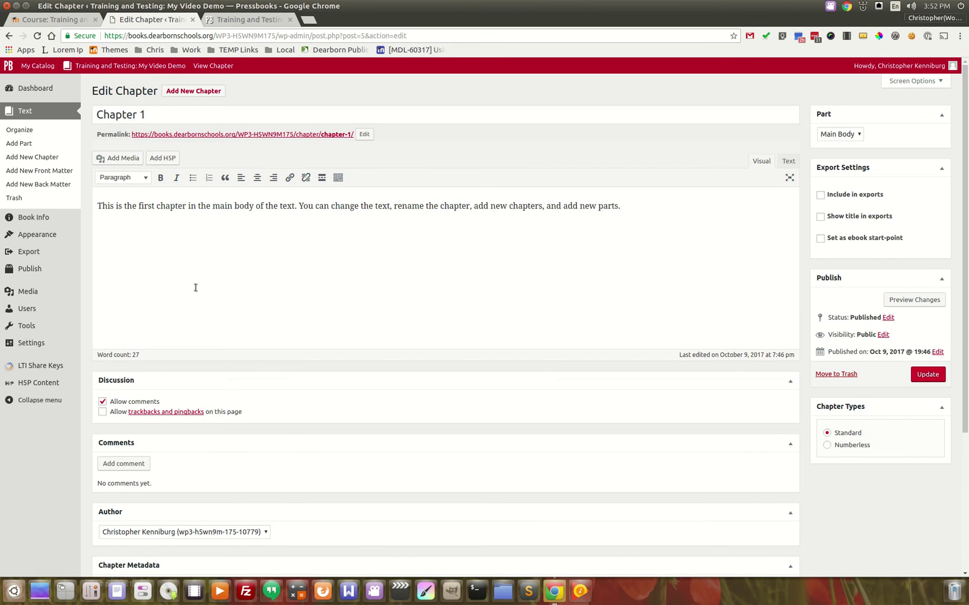
left_click(162, 158)
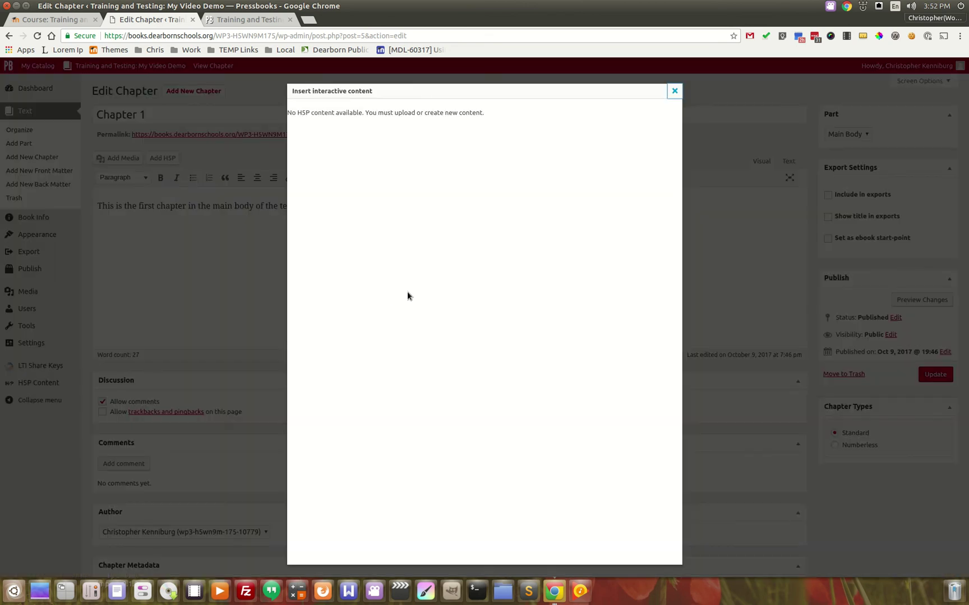
left_click(675, 91)
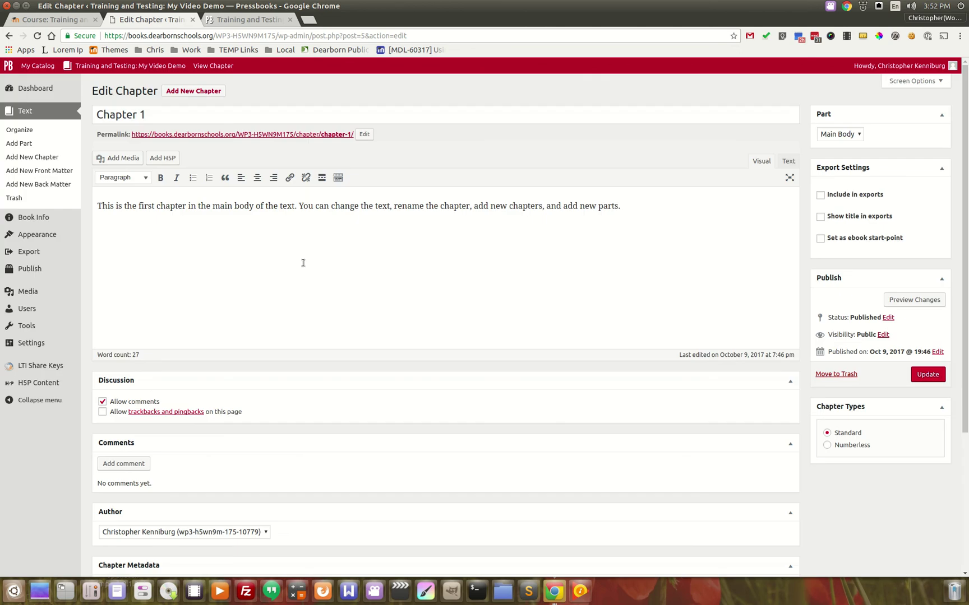
Go from the My Video Demo home page back to the Moodle course and turn editing off.
mouse_move(76, 386)
left_click(134, 66)
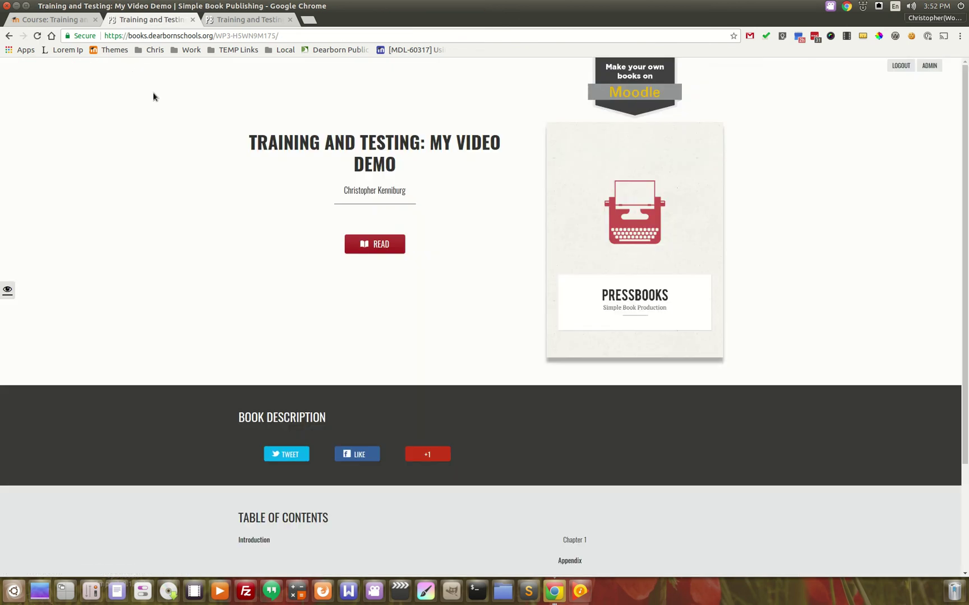
left_click(70, 22)
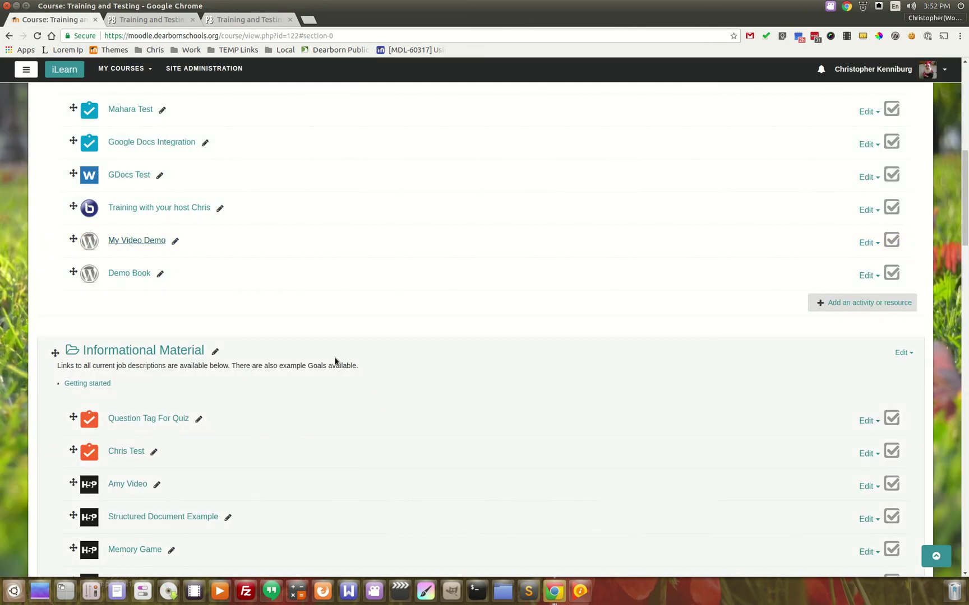
scroll(336, 359, "up", 2)
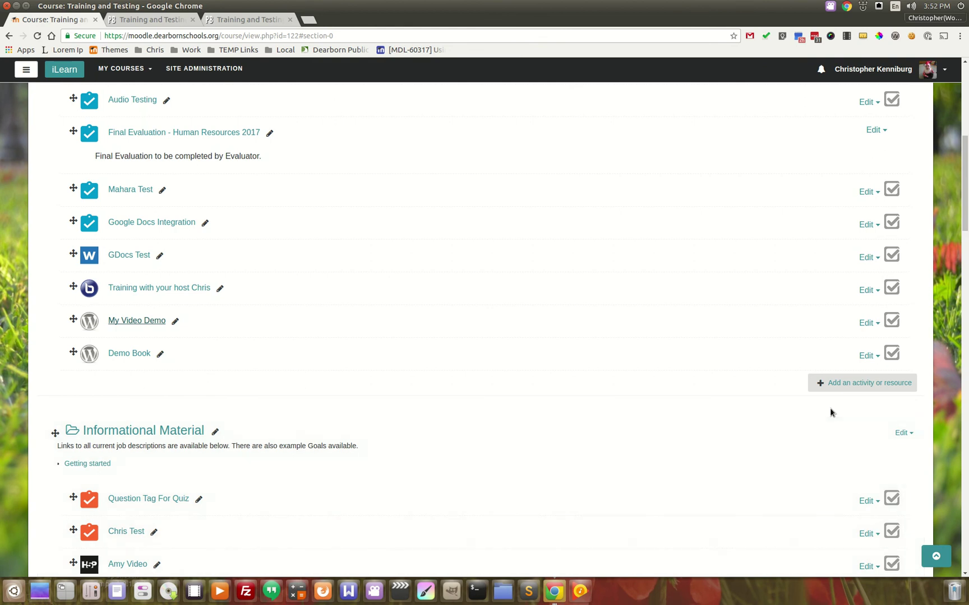
left_click(935, 563)
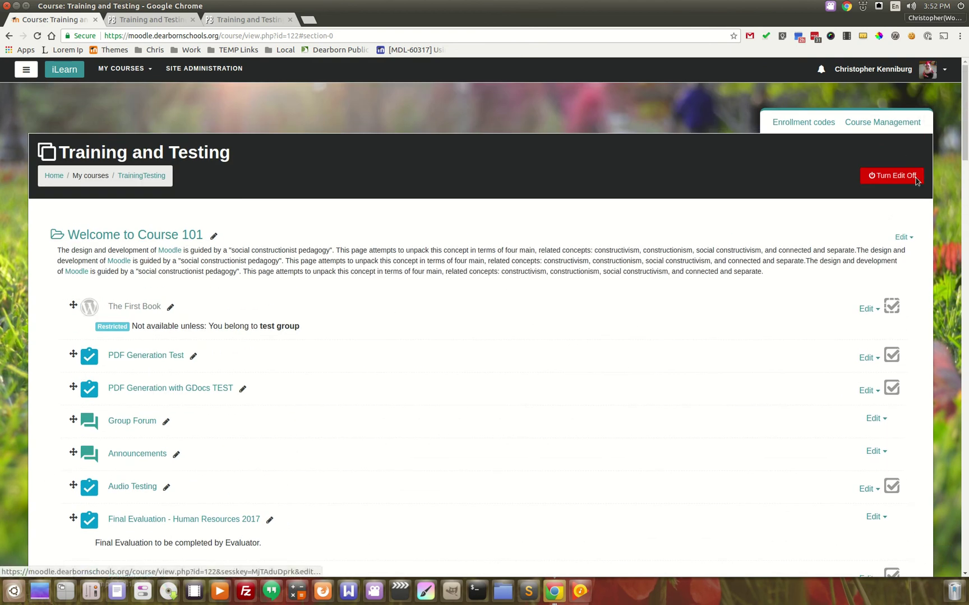
left_click(915, 177)
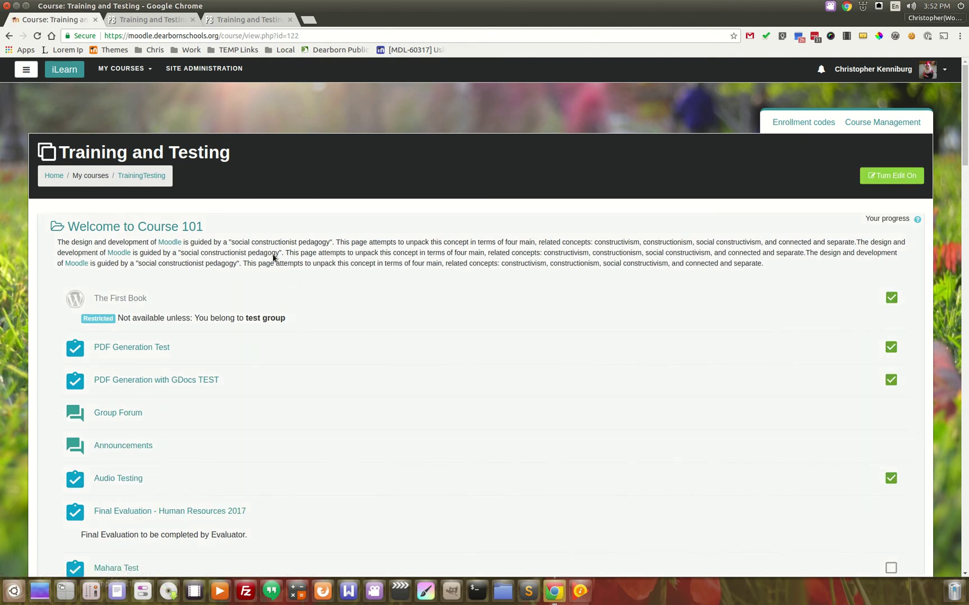